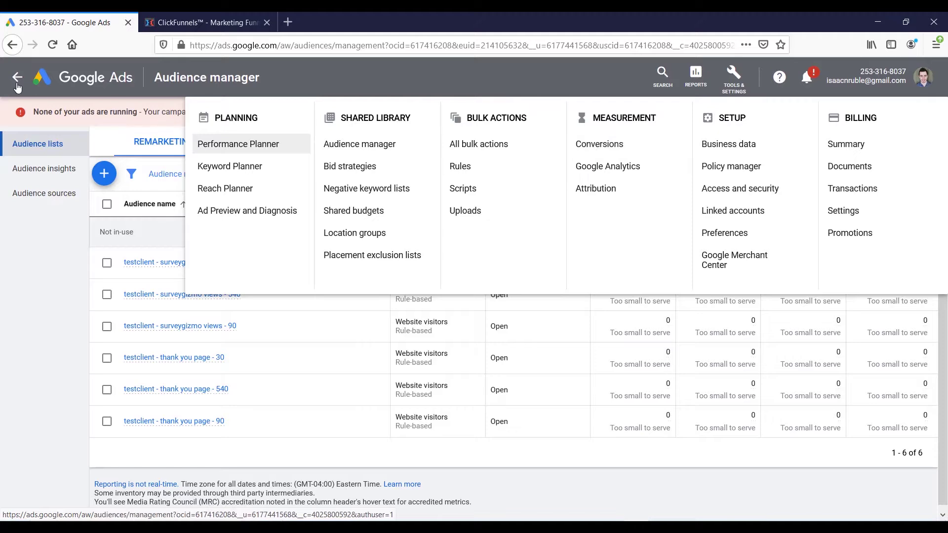
# Step: Go to the campaigns list and reopen the Audience manager from there
pyautogui.click(17, 78)
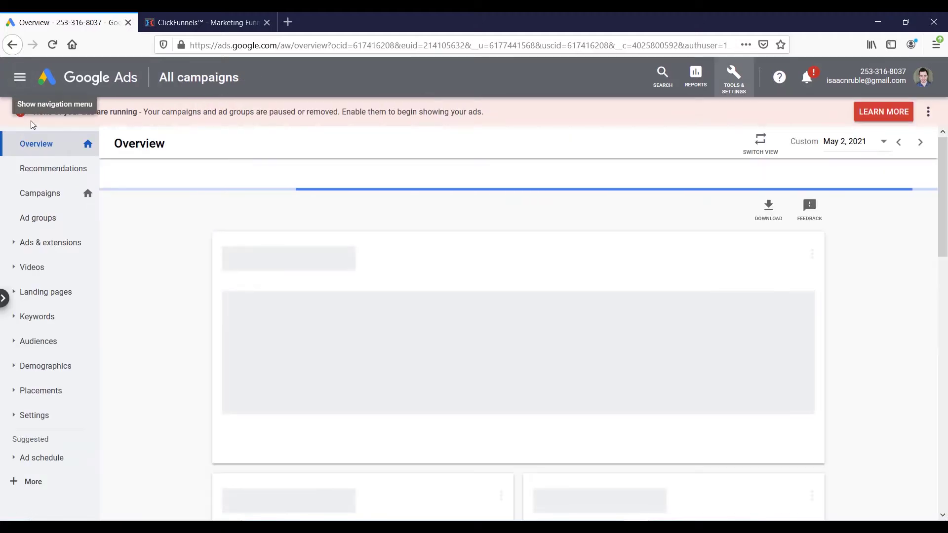
pyautogui.click(44, 197)
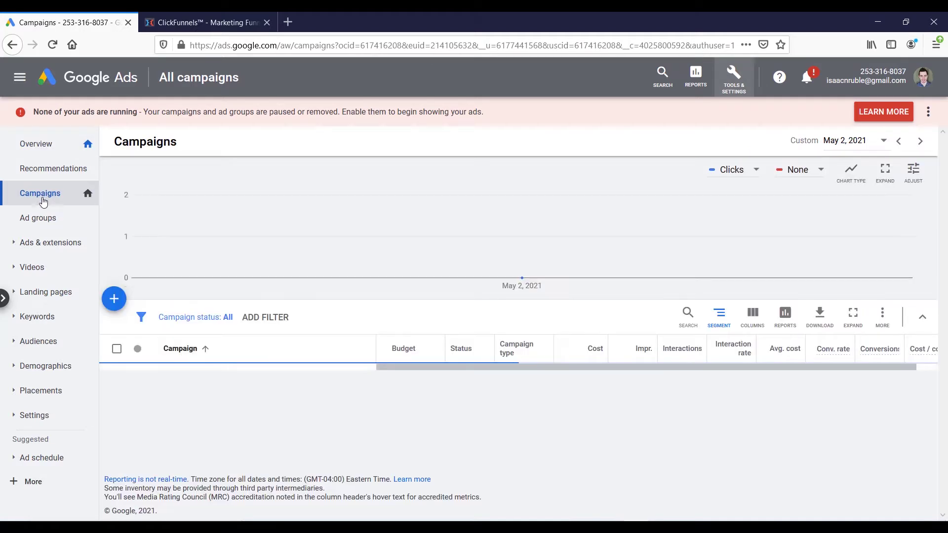
pyautogui.click(734, 76)
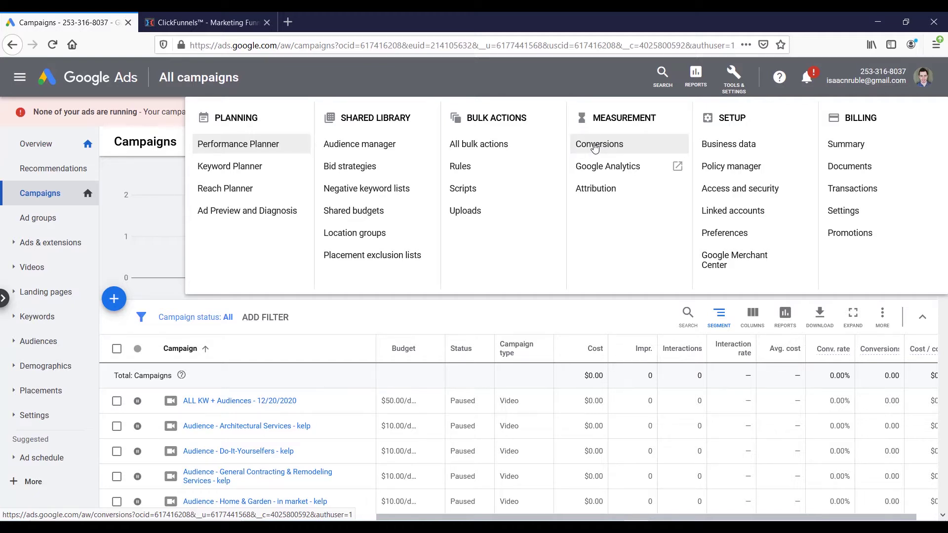
pyautogui.click(363, 145)
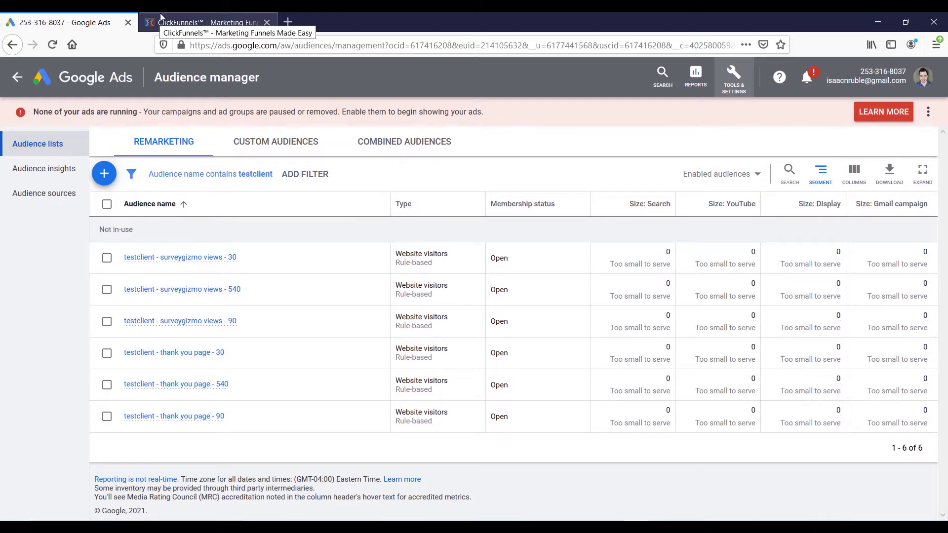
# Step: Switch to ClickFunnels and review the list of steps in the YouTube client acquisition funnel
pyautogui.click(160, 21)
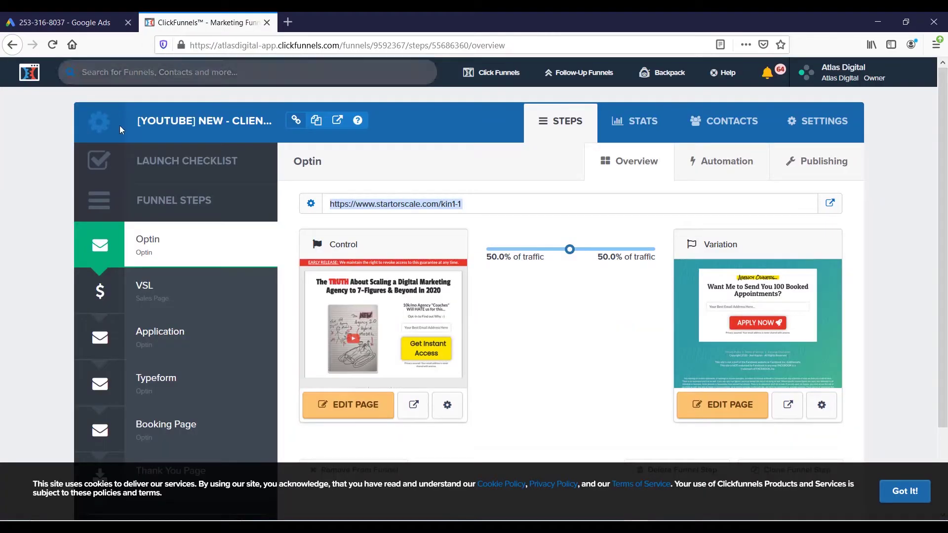
pyautogui.scroll(-2, 239, 328)
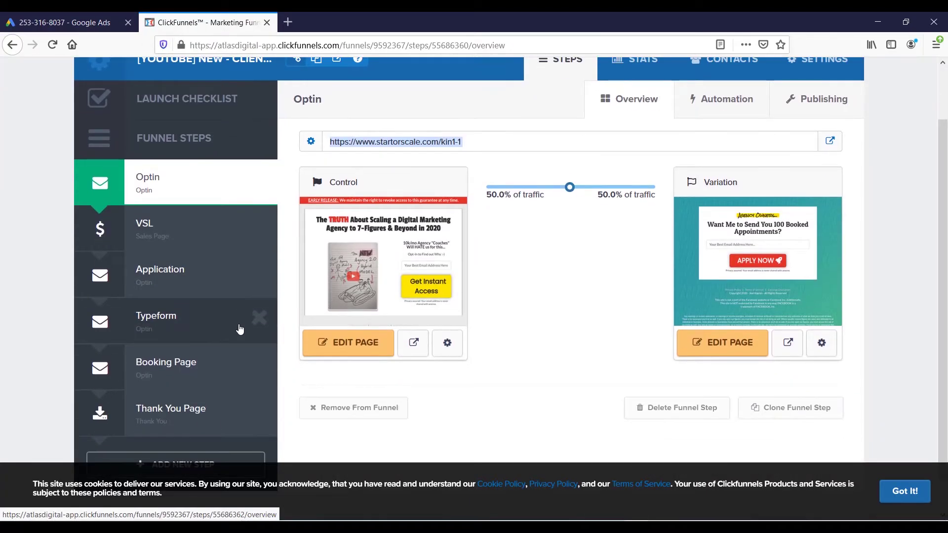
pyautogui.scroll(2, 239, 328)
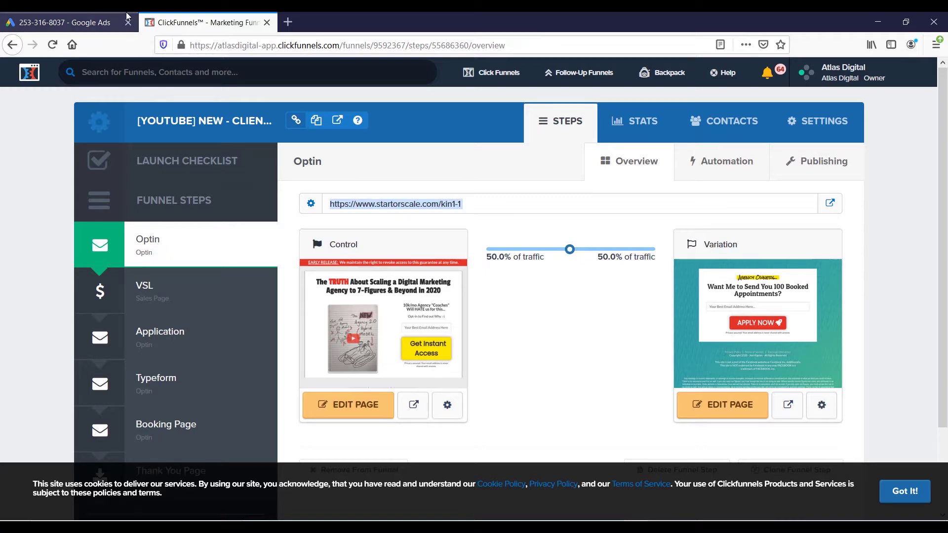
# Step: Start a website visitors audience in Google Ads and enter the name copied from the ClickFunnels settings, "[YOUTUBE] NEW - Client Acquisition Funnel - OFFICIAL -"
pyautogui.click(69, 22)
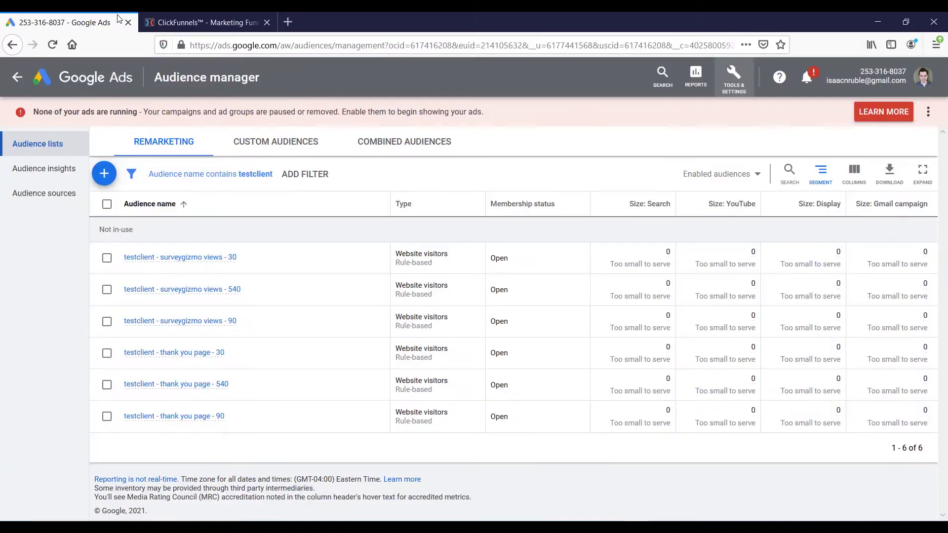
pyautogui.click(104, 175)
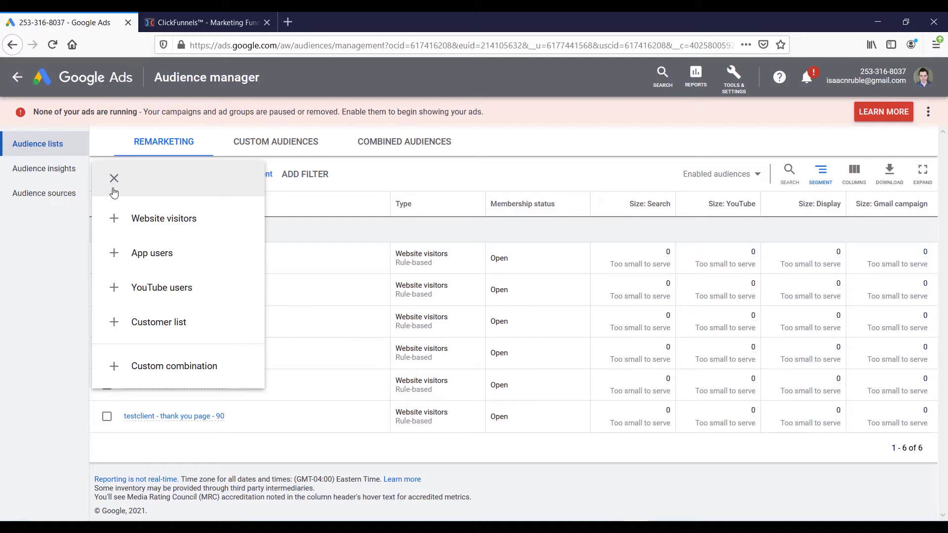
pyautogui.click(140, 220)
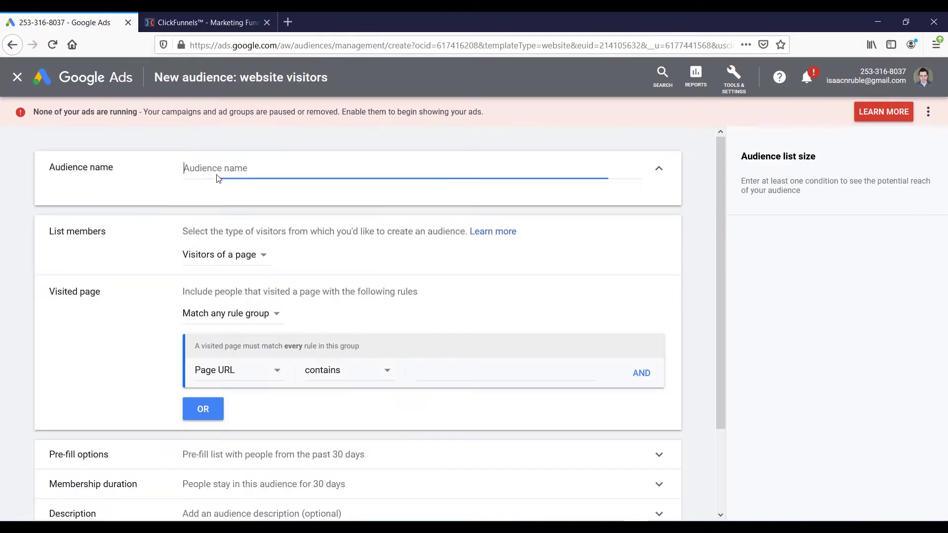
pyautogui.click(159, 13)
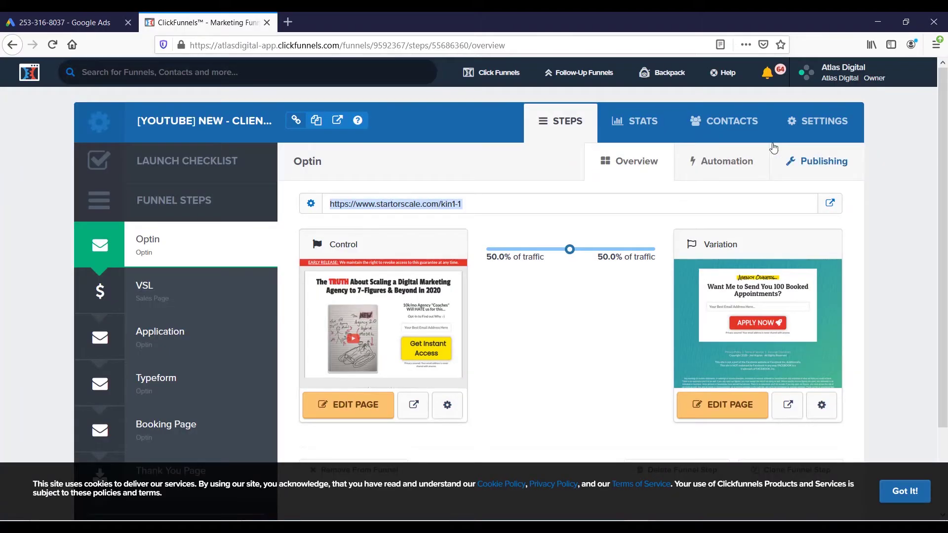
pyautogui.click(819, 120)
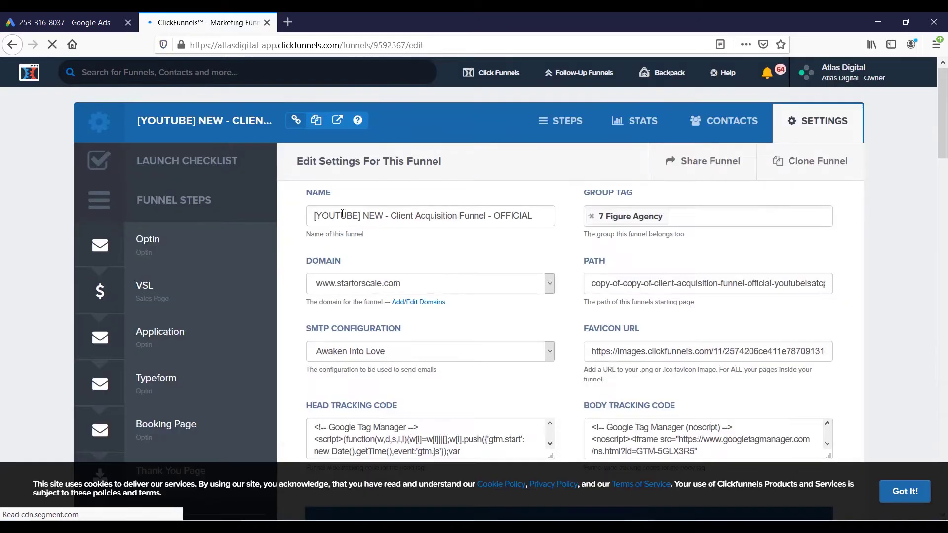
pyautogui.tripleClick(490, 216)
pyautogui.hotkey('ctrl', 'c')
pyautogui.click(64, 23)
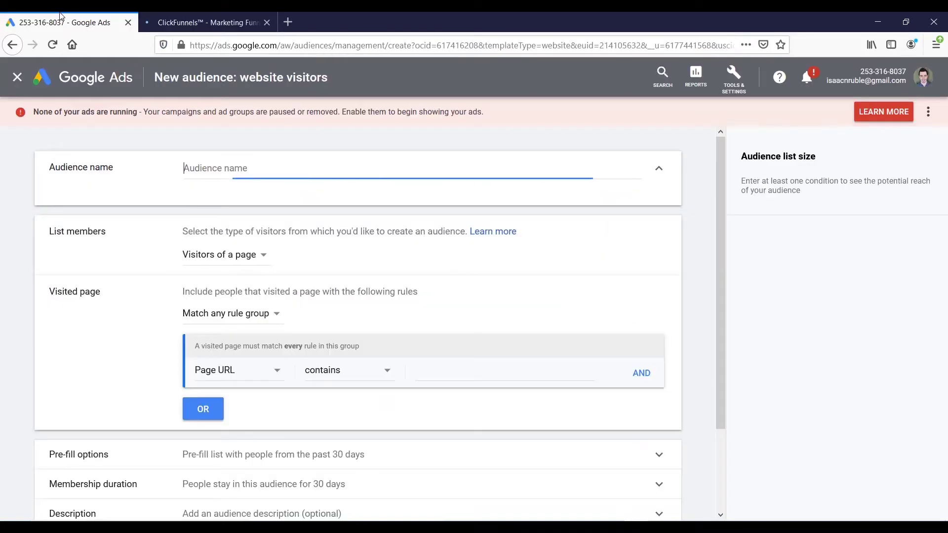
pyautogui.hotkey('ctrl', 'v')
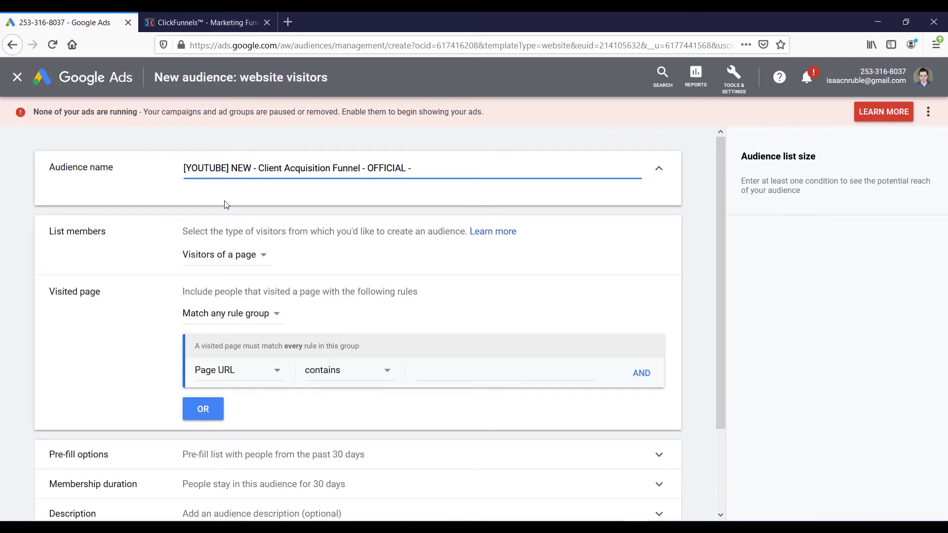
# Step: Check the first step's name in ClickFunnels and complete the Google Ads audience name with "optin - 30"
pyautogui.click(202, 23)
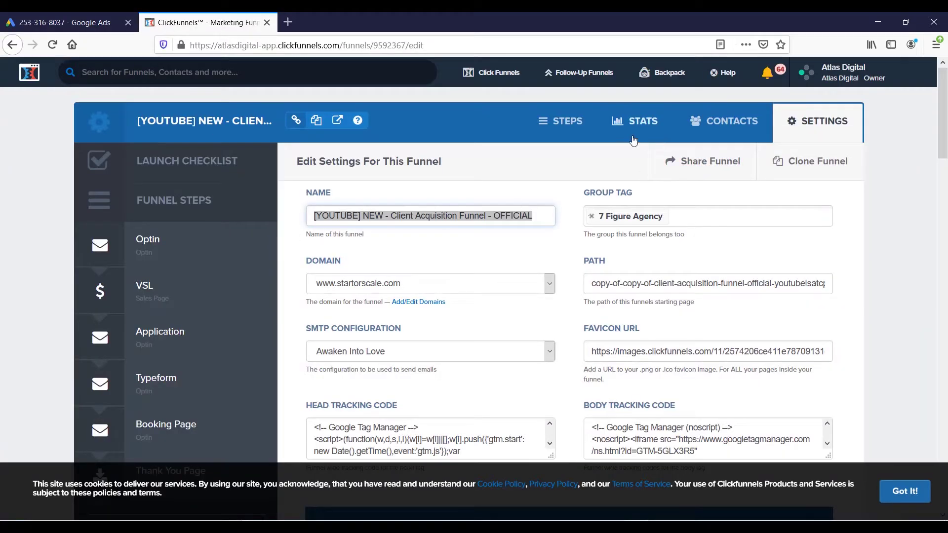
pyautogui.click(569, 131)
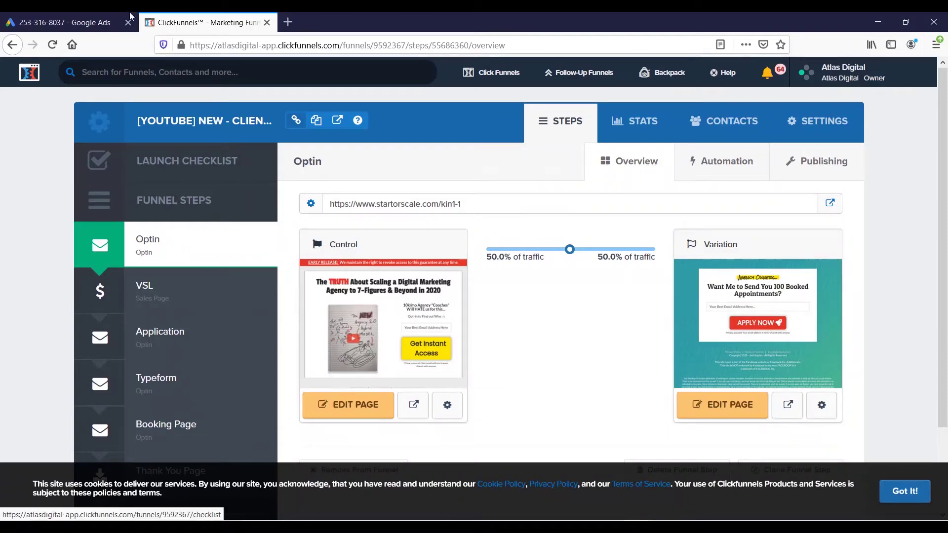
pyautogui.click(94, 22)
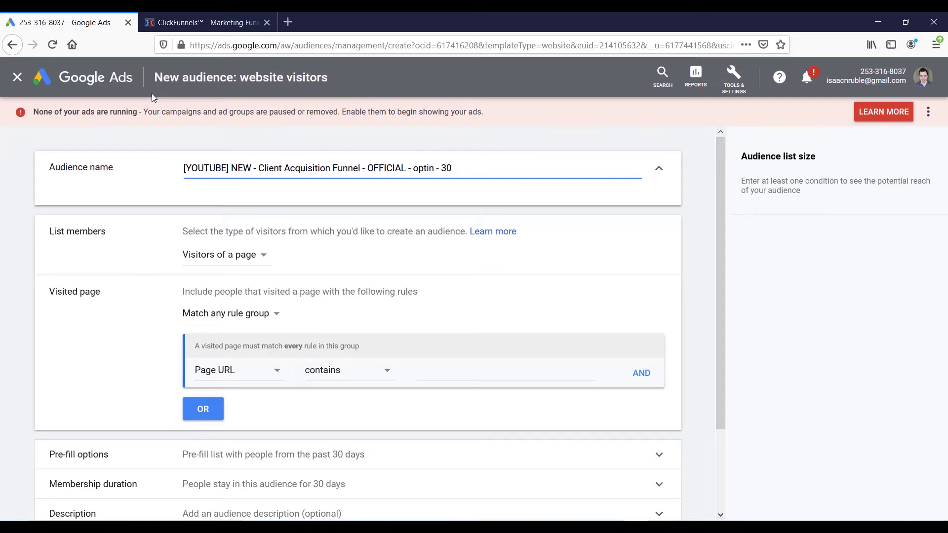
pyautogui.moveTo(449, 164); pyautogui.dragTo(442, 168)
pyautogui.click(232, 17)
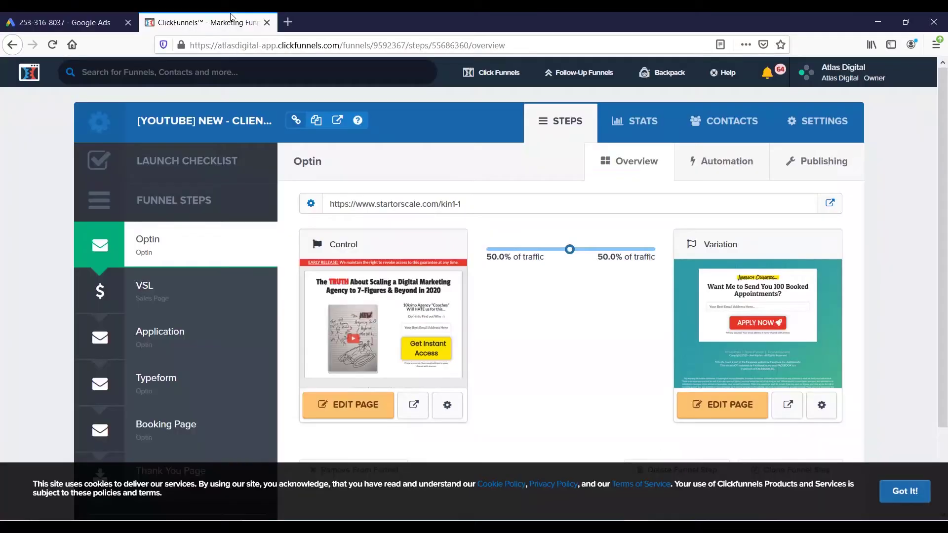
pyautogui.tripleClick(358, 204)
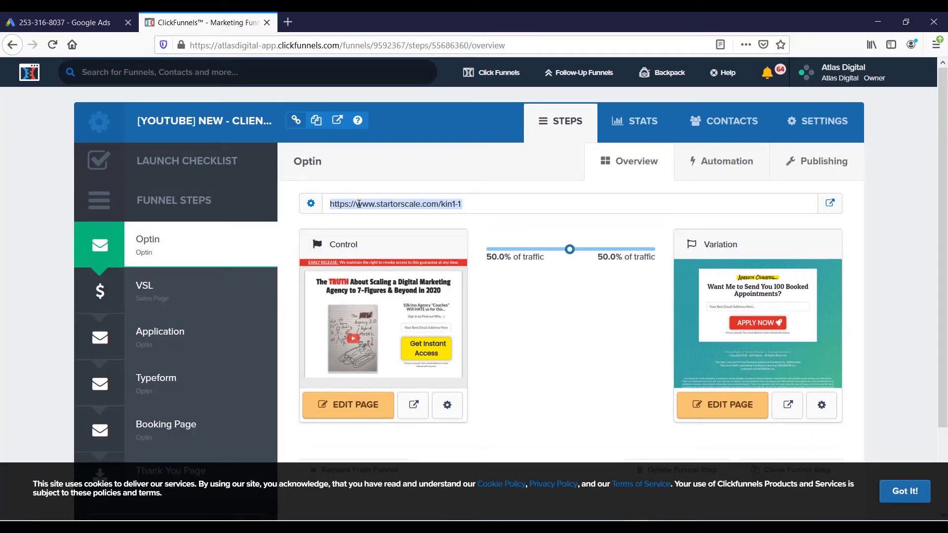
pyautogui.click(288, 21)
pyautogui.hotkey('ctrl', 'v')
pyautogui.click(292, 78)
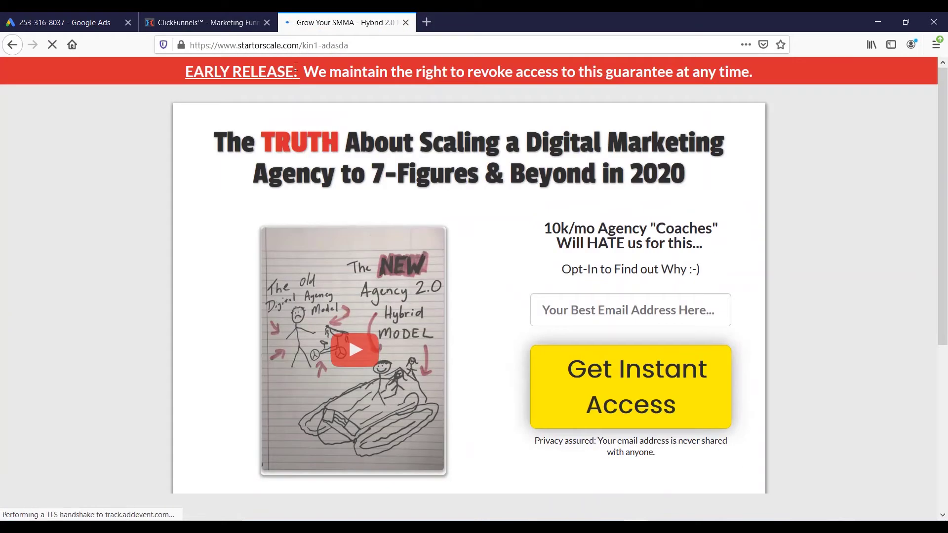
# Step: Compare the loaded opt-in page's address with the Optin step's address in ClickFunnels
pyautogui.click(309, 45)
pyautogui.click(308, 45)
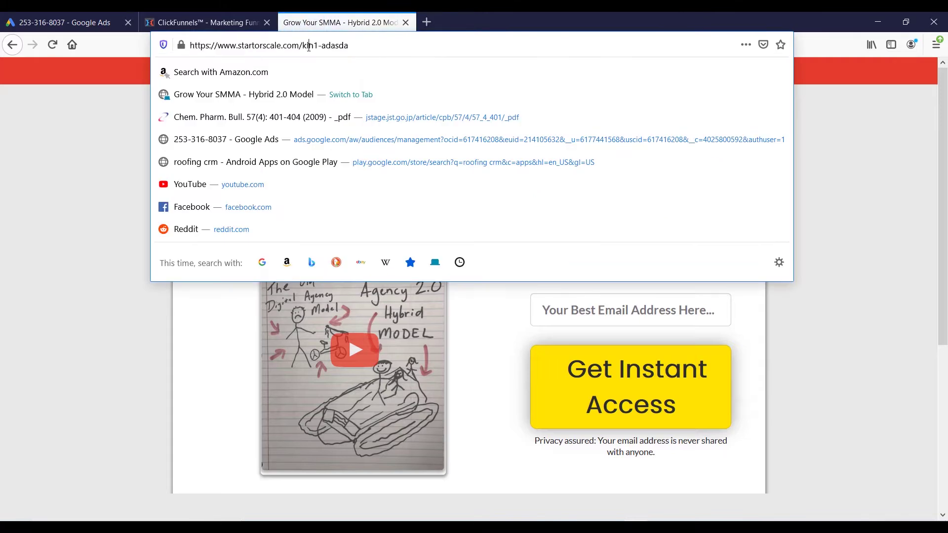
pyautogui.click(106, 159)
pyautogui.click(202, 22)
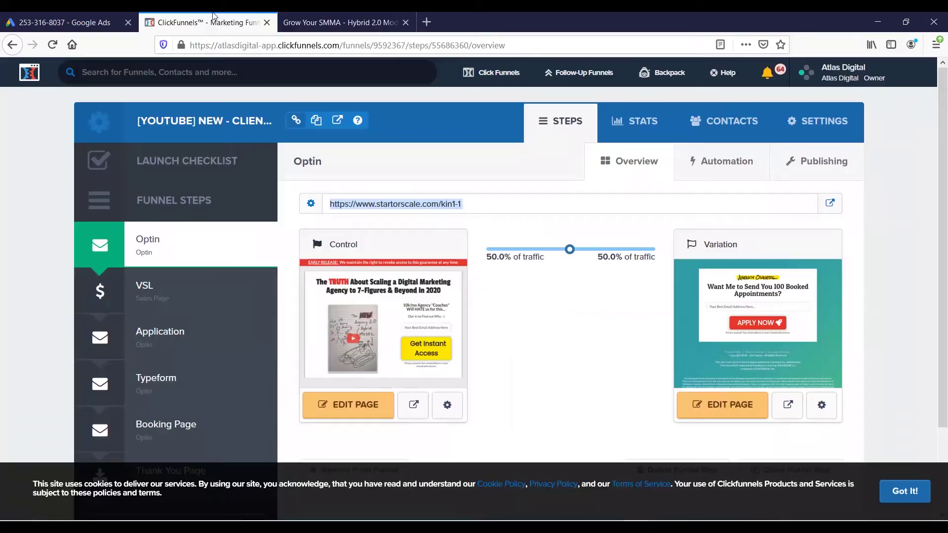
pyautogui.click(403, 203)
pyautogui.moveTo(462, 205); pyautogui.dragTo(377, 203)
# Step: Copy startorscale.com/kin1-adasda from the live opt-in page's address into the Google Ads audience's "Page URL contains" rule
pyautogui.click(341, 22)
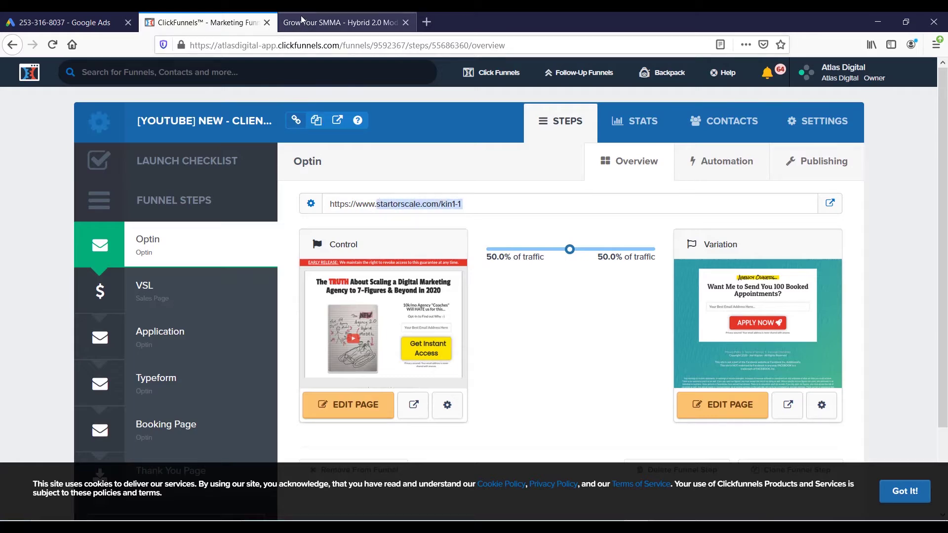
pyautogui.click(295, 45)
pyautogui.click(299, 45)
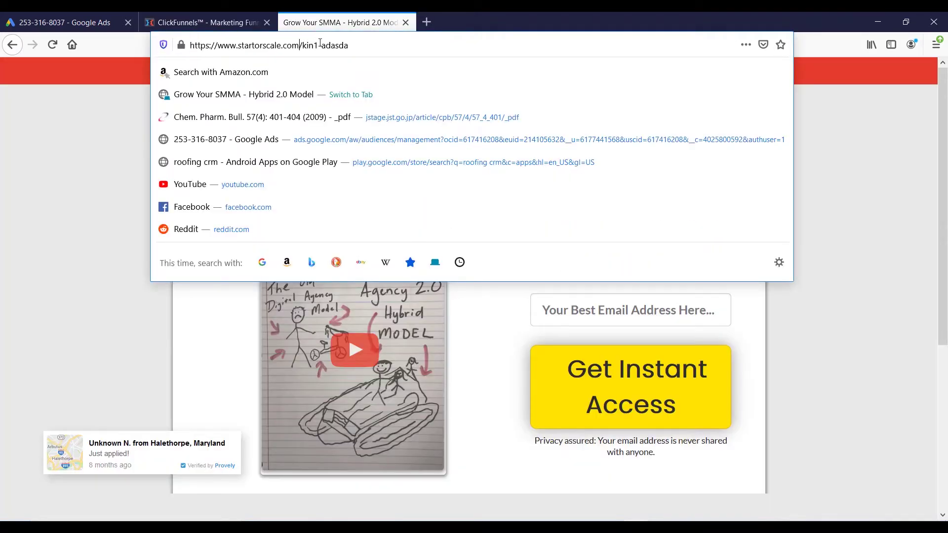
pyautogui.moveTo(357, 46); pyautogui.dragTo(251, 46)
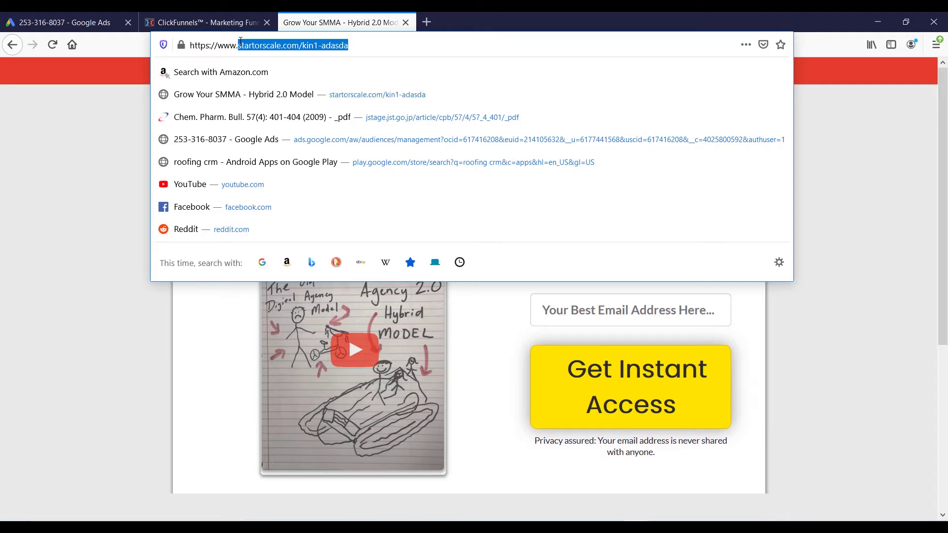
pyautogui.click(113, 22)
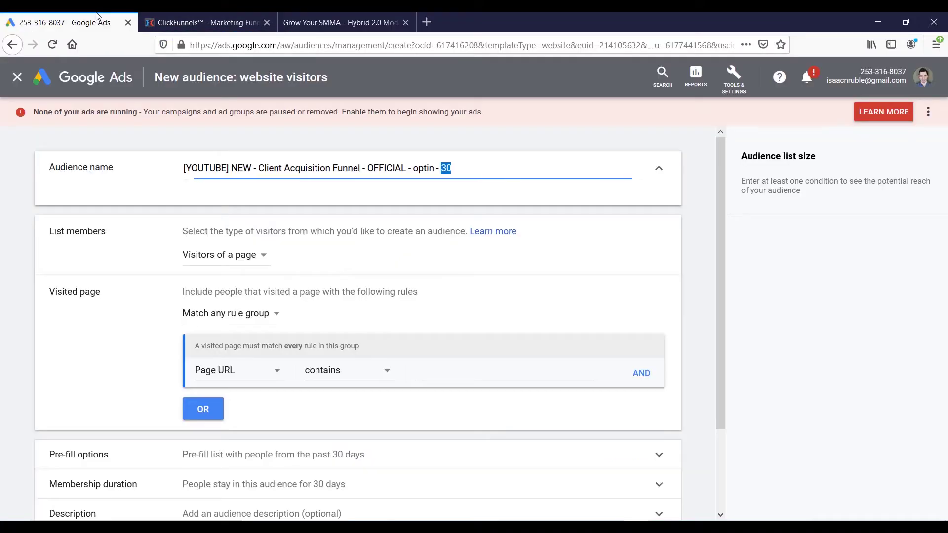
pyautogui.click(439, 363)
pyautogui.hotkey('ctrl', 'v')
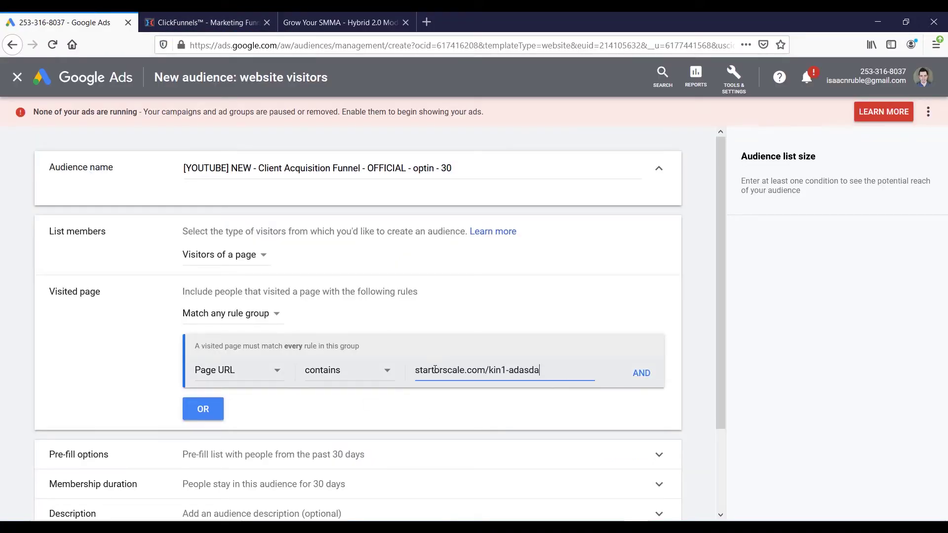
pyautogui.scroll(-1, 102, 370)
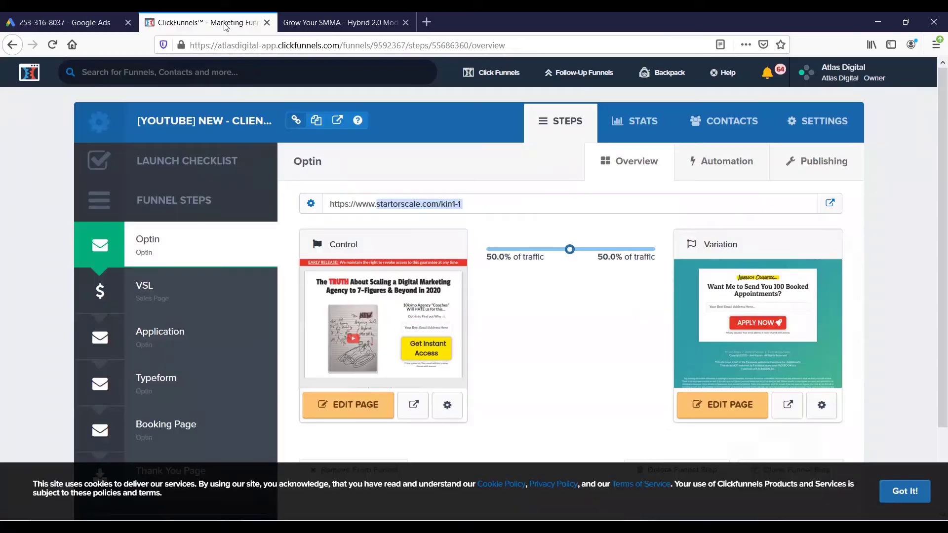
# Step: Compare the live opt-in page's address with the Optin step's address in ClickFunnels and the URL in the Google Ads rule
pyautogui.click(225, 24)
pyautogui.moveTo(451, 341)
pyautogui.click(325, 29)
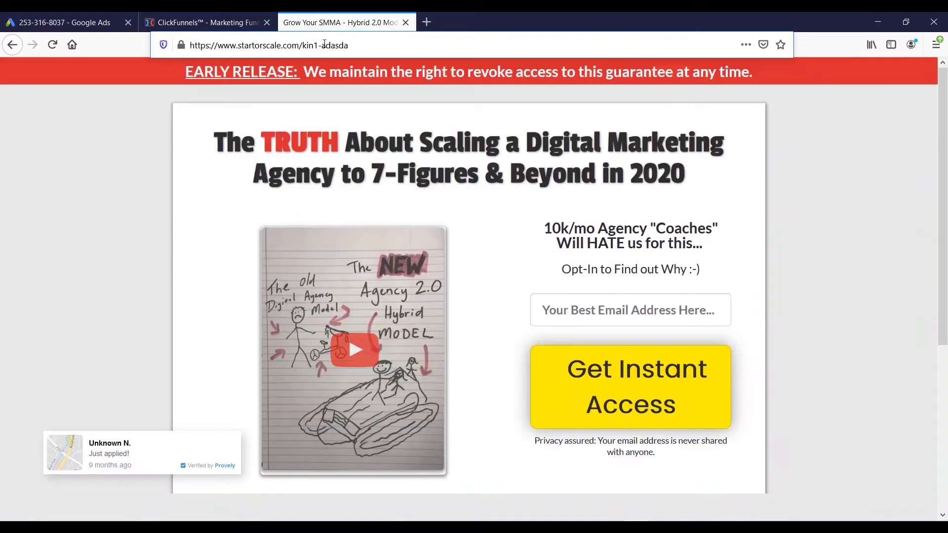
pyautogui.moveTo(365, 49); pyautogui.dragTo(247, 45)
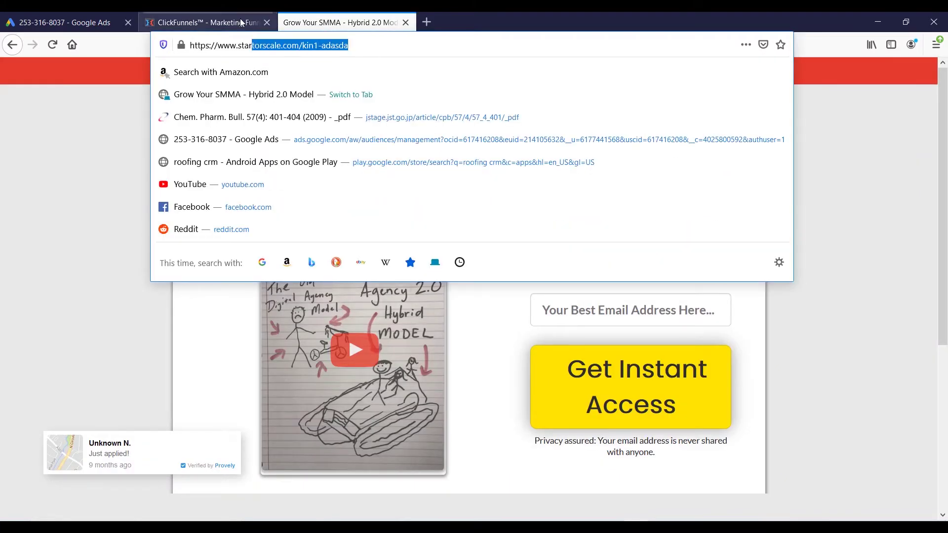
pyautogui.click(208, 22)
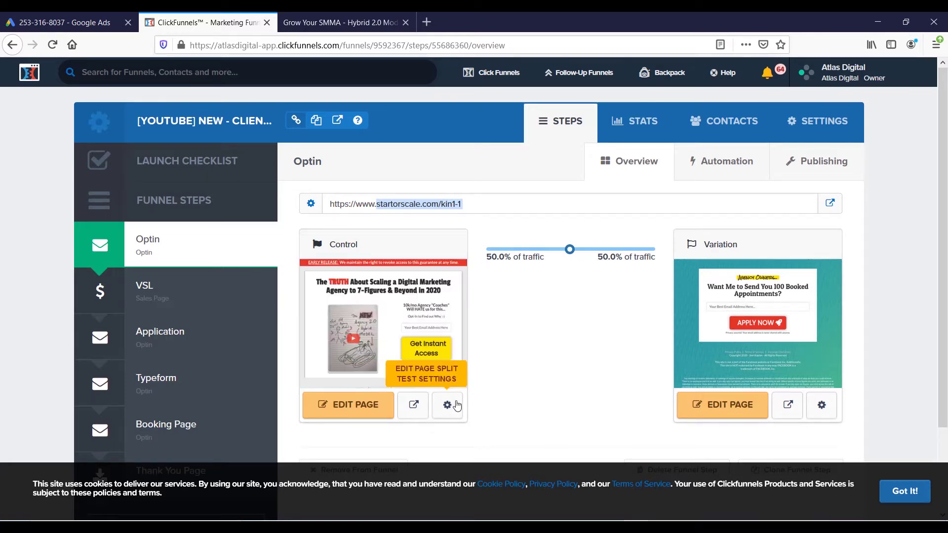
pyautogui.click(81, 23)
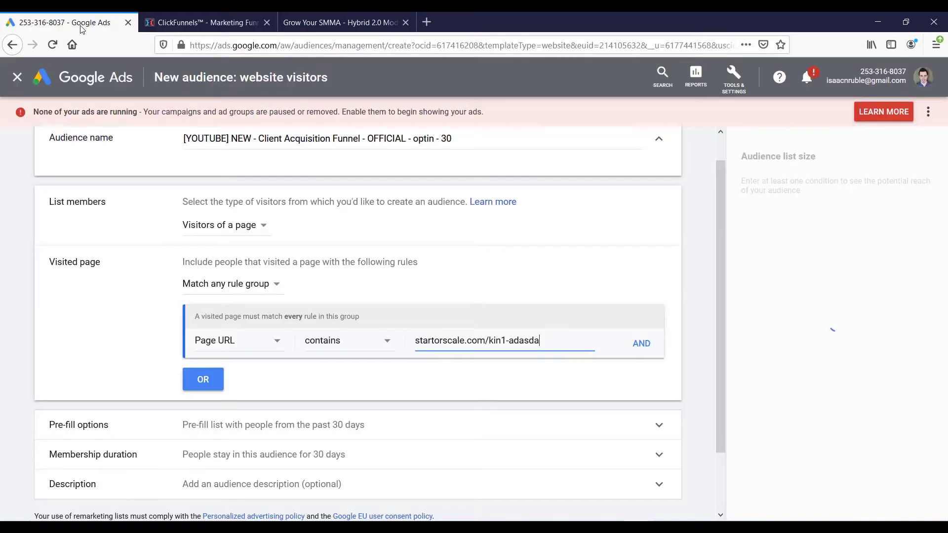
# Step: Check the path in the Control page's settings in ClickFunnels against the ending of the Google Ads rule's URL
pyautogui.click(240, 21)
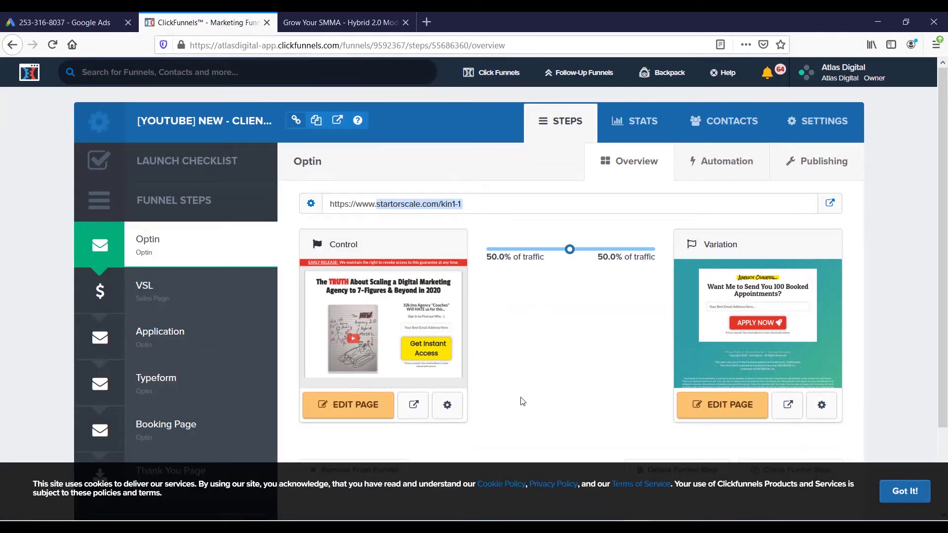
pyautogui.click(459, 408)
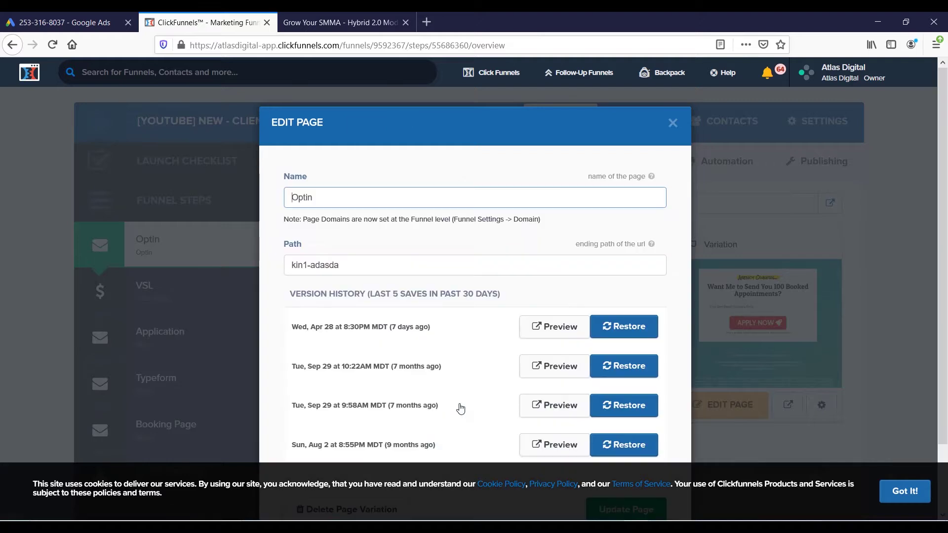
pyautogui.tripleClick(318, 265)
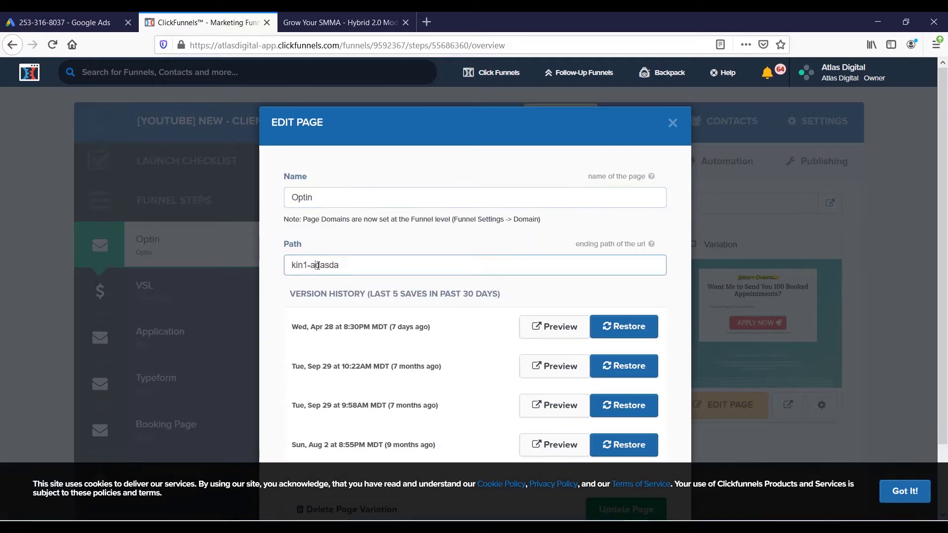
pyautogui.click(81, 20)
pyautogui.moveTo(540, 341); pyautogui.dragTo(495, 339)
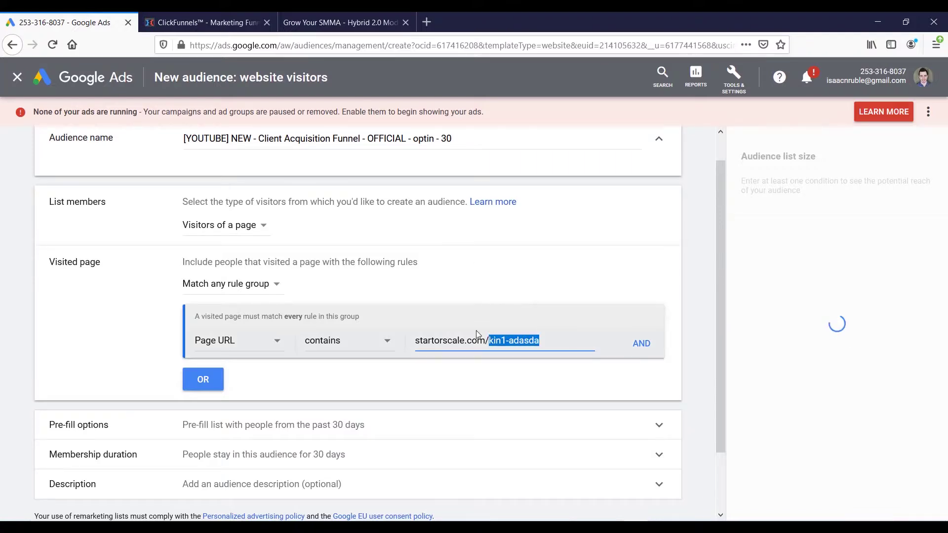
pyautogui.click(233, 16)
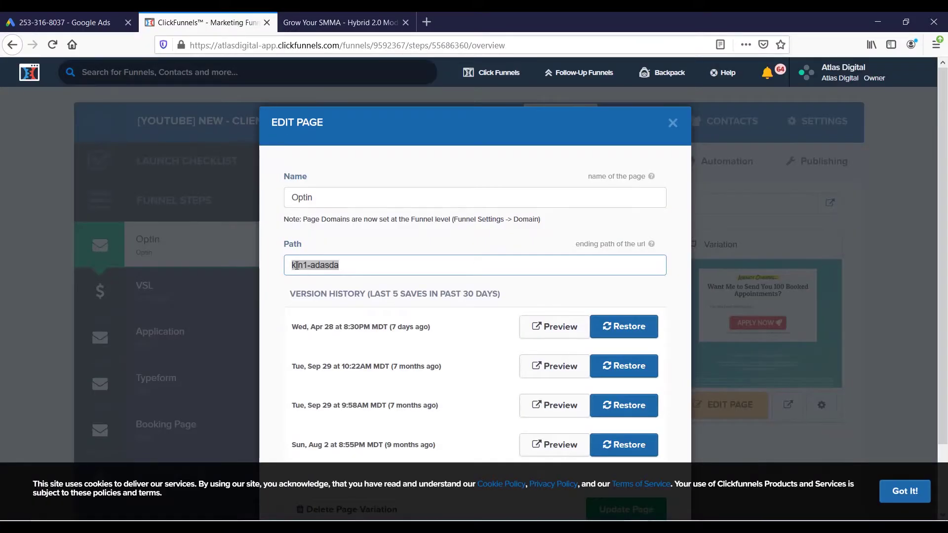
pyautogui.click(673, 123)
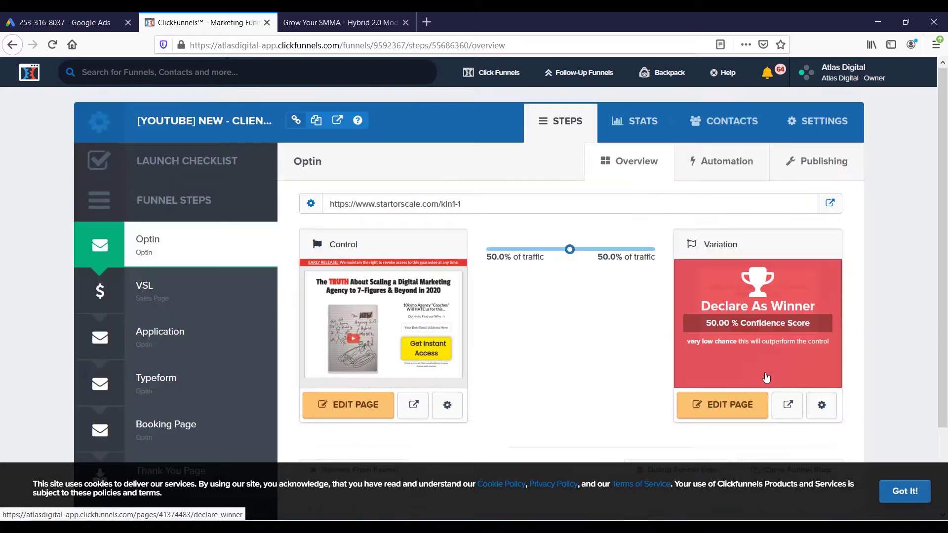
# Step: Copy the path kin1-23232 from the Variation page's settings in ClickFunnels and close those settings
pyautogui.click(820, 405)
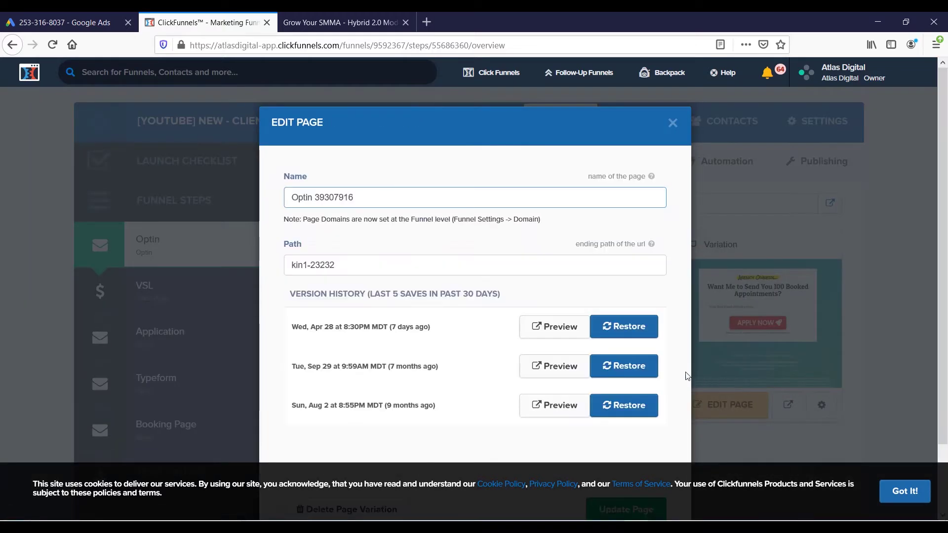
pyautogui.moveTo(345, 269); pyautogui.dragTo(289, 264)
pyautogui.hotkey('ctrl', 'c')
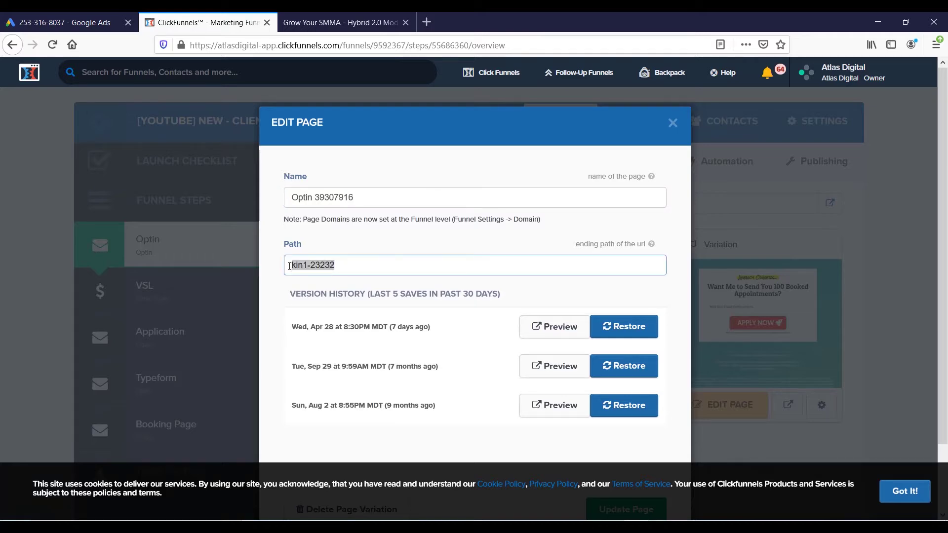
pyautogui.click(672, 123)
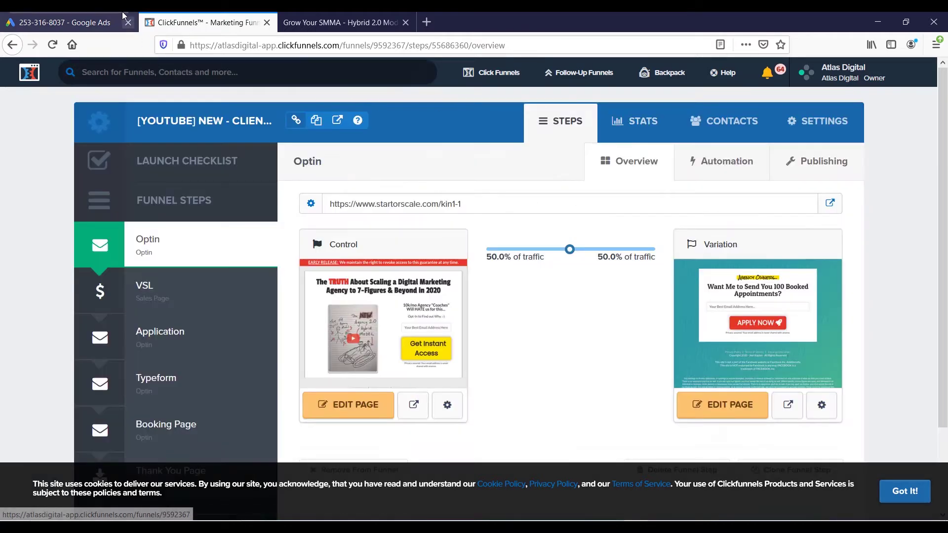
# Step: Add a second "Page URL contains" condition with AND to the Google Ads audience and fill it with kin1-23232
pyautogui.click(110, 19)
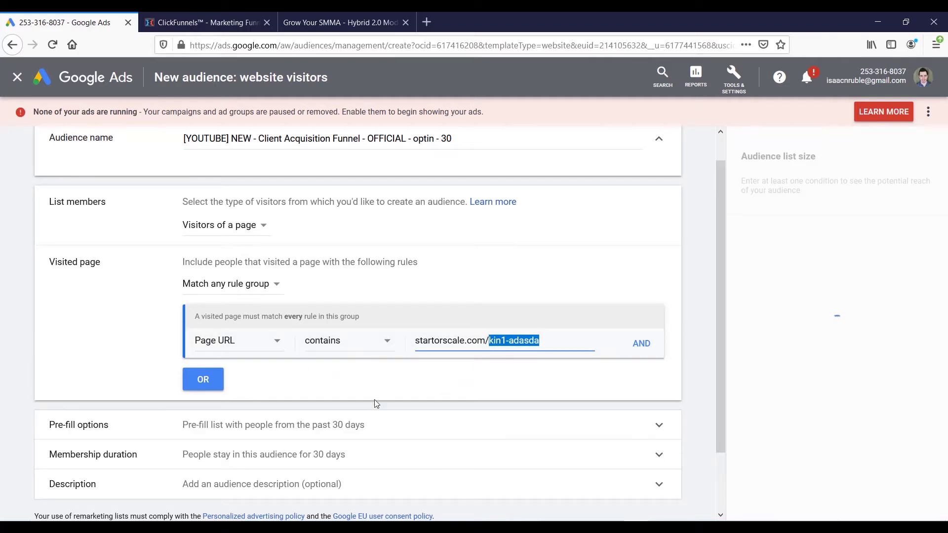
pyautogui.click(251, 390)
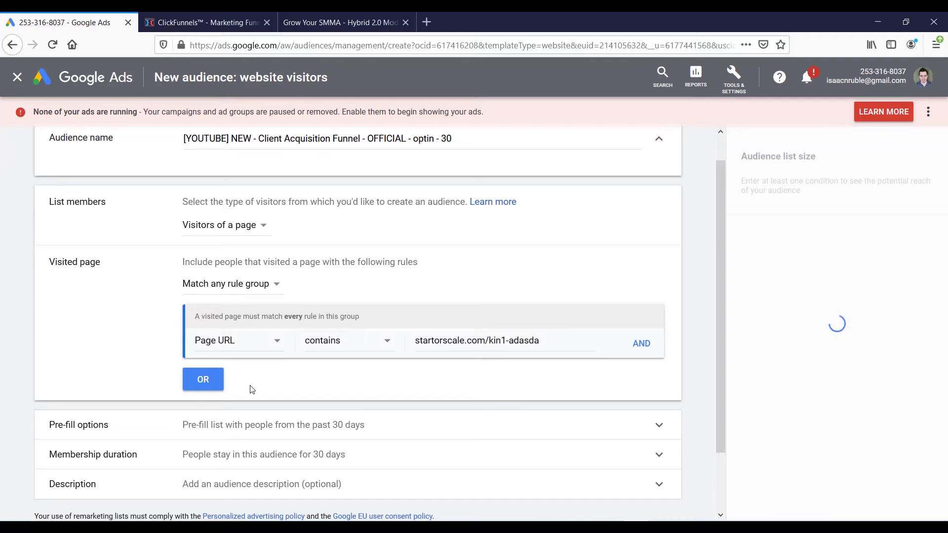
pyautogui.click(637, 344)
pyautogui.click(542, 367)
pyautogui.hotkey('ctrl', 'v')
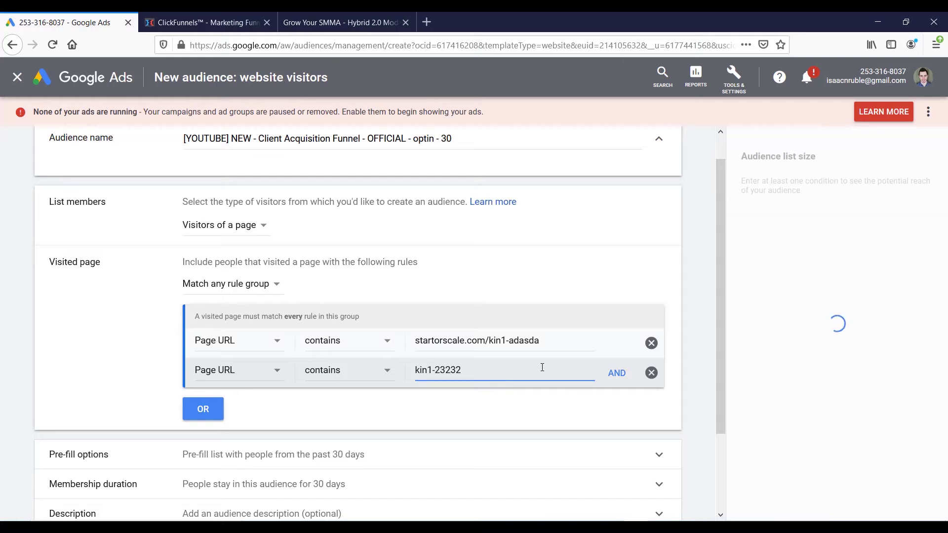
# Step: Copy startorscale.com/ from the first rule and insert it before the path in the second rule
pyautogui.moveTo(488, 340); pyautogui.dragTo(416, 341)
pyautogui.hotkey('ctrl', 'c')
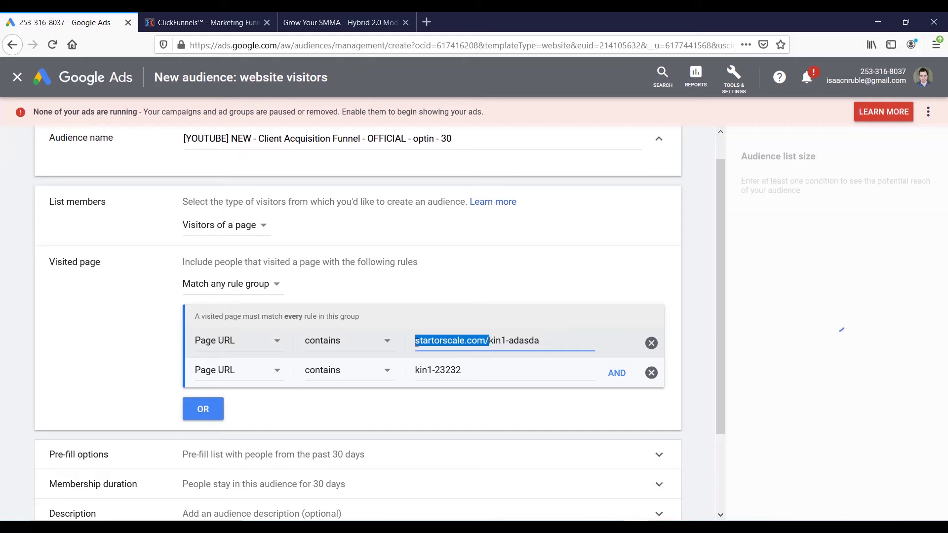
pyautogui.click(417, 369)
pyautogui.hotkey('ctrl', 'v')
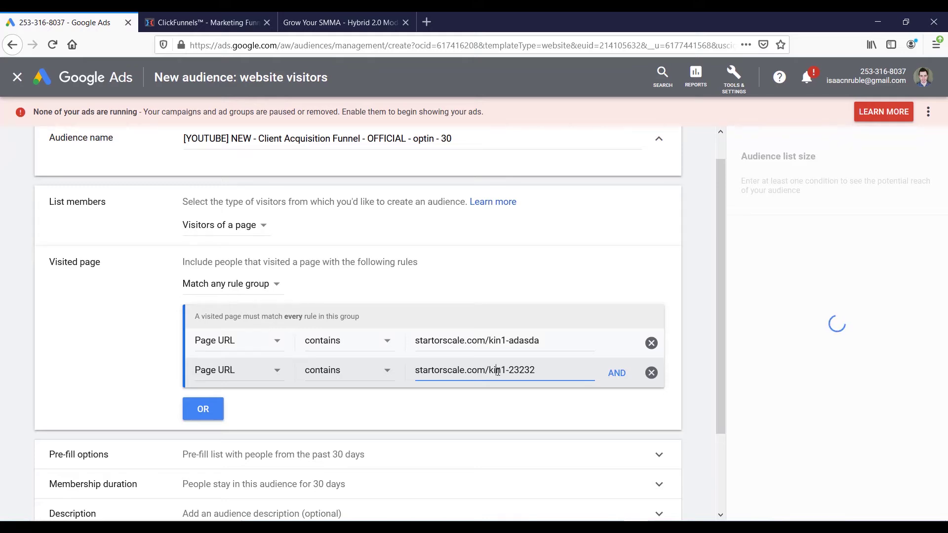
# Step: Compare both rule URLs with the Optin step's address in ClickFunnels and the live opt-in page's address
pyautogui.moveTo(542, 340); pyautogui.dragTo(415, 340)
pyautogui.moveTo(538, 370); pyautogui.dragTo(423, 371)
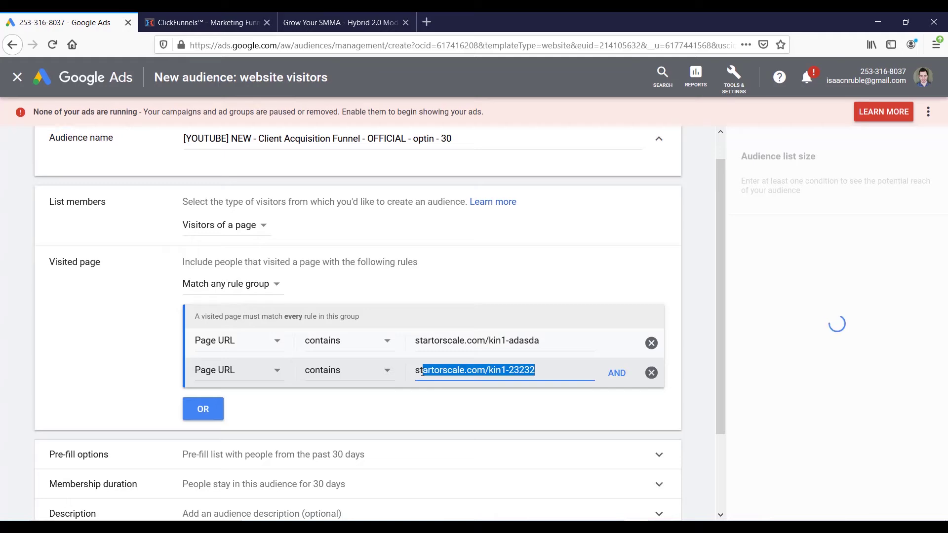
pyautogui.click(202, 23)
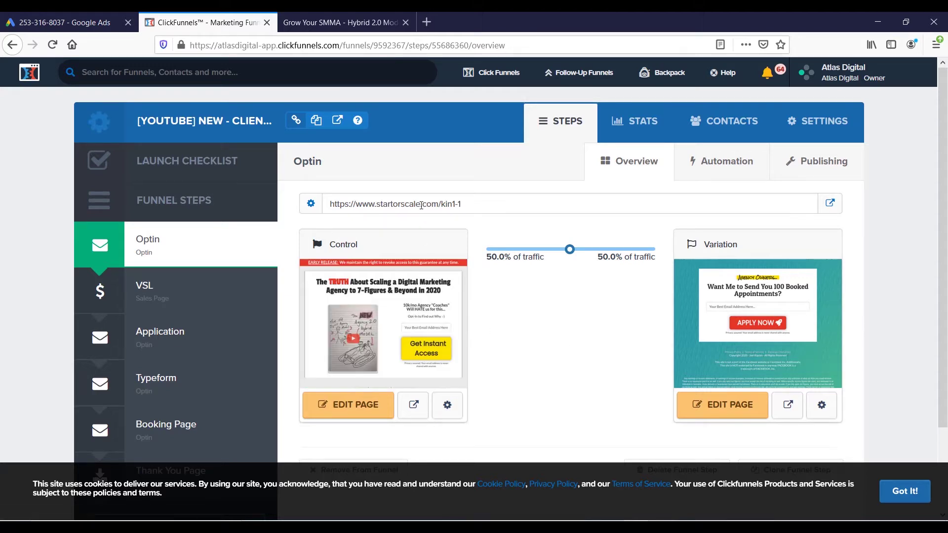
pyautogui.click(450, 205)
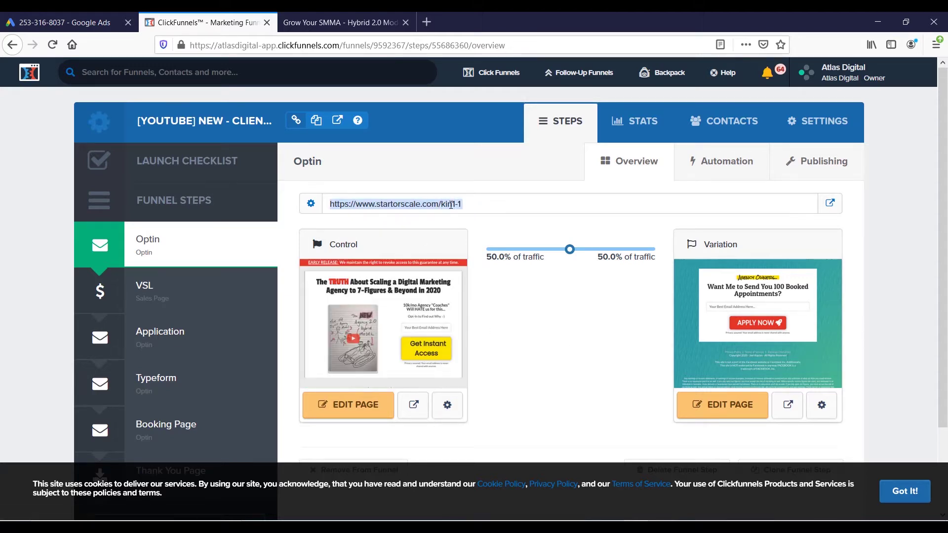
pyautogui.click(368, 16)
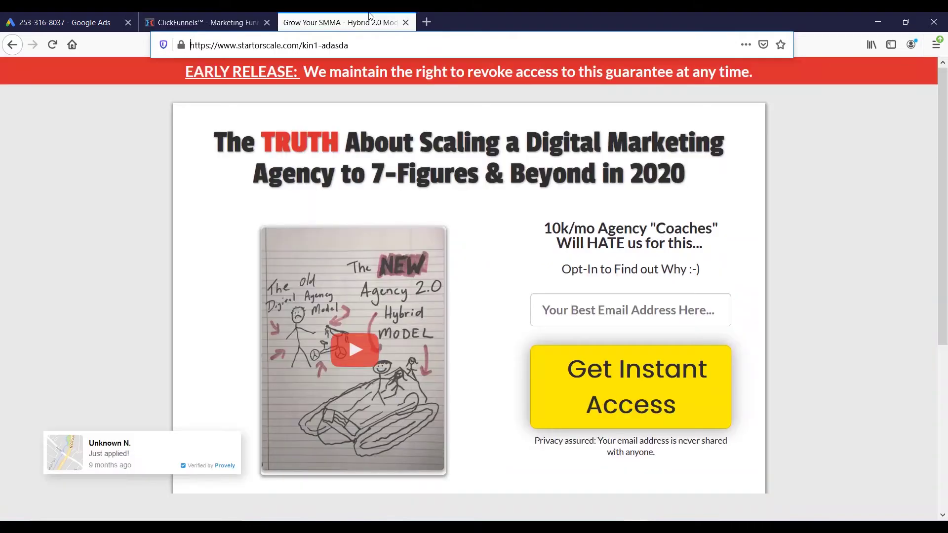
pyautogui.click(66, 15)
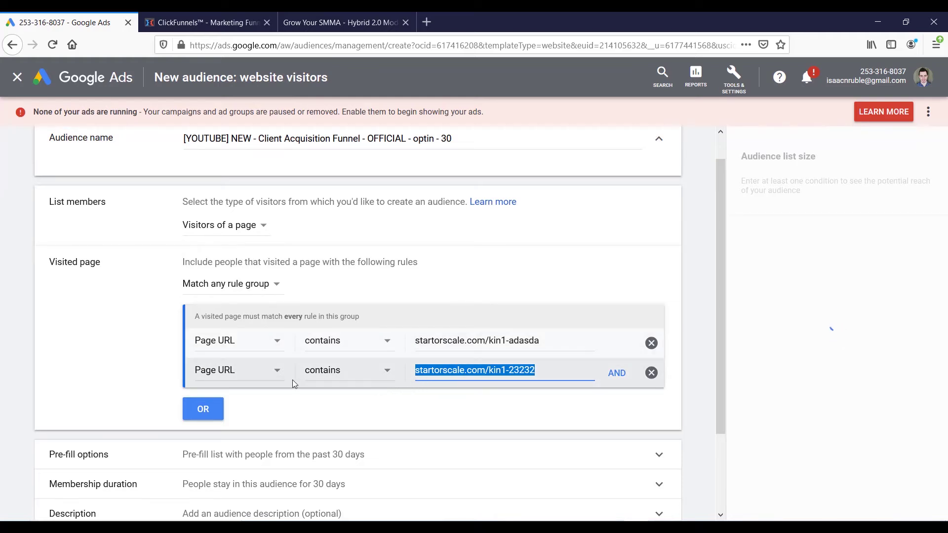
# Step: Expand the audience's membership duration and check its number of days against the number ending the audience name
pyautogui.scroll(-1, 293, 380)
pyautogui.scroll(-1, 264, 425)
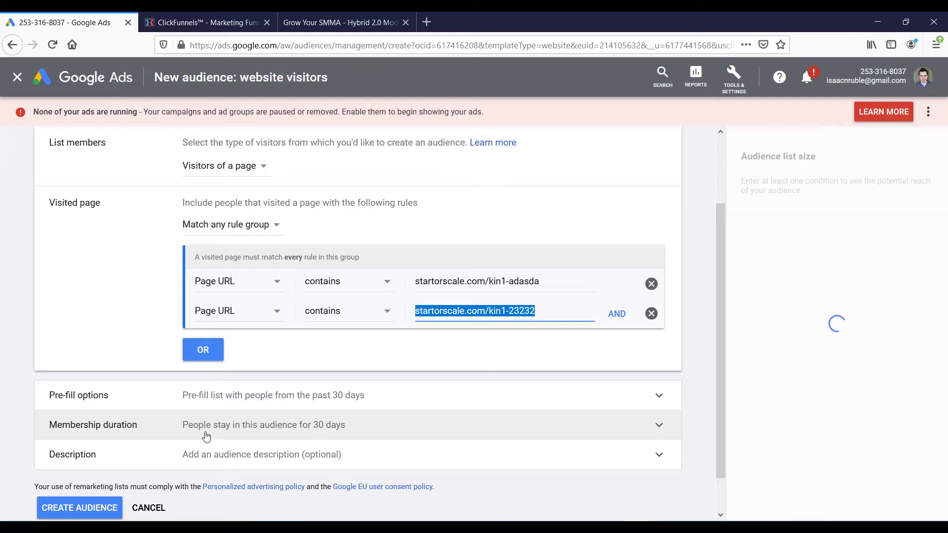
pyautogui.click(182, 433)
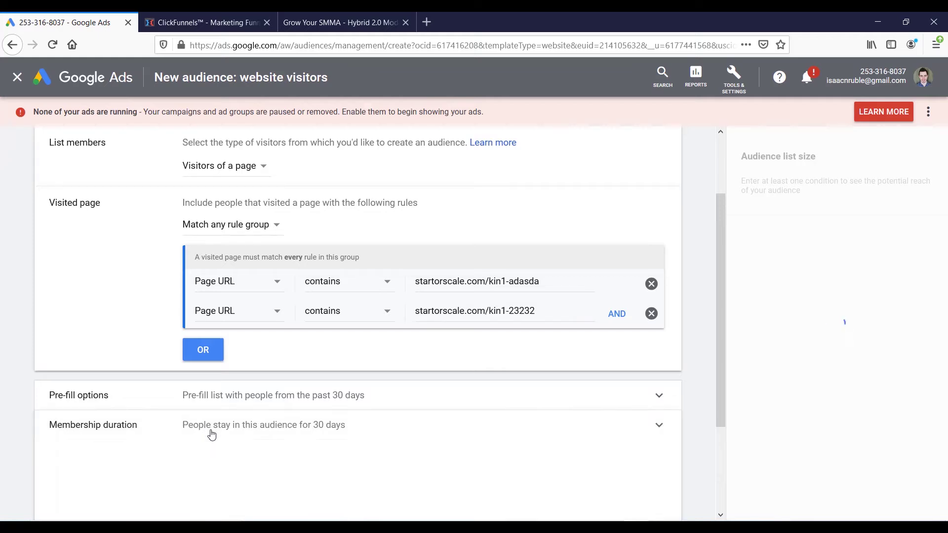
pyautogui.scroll(-2, 192, 463)
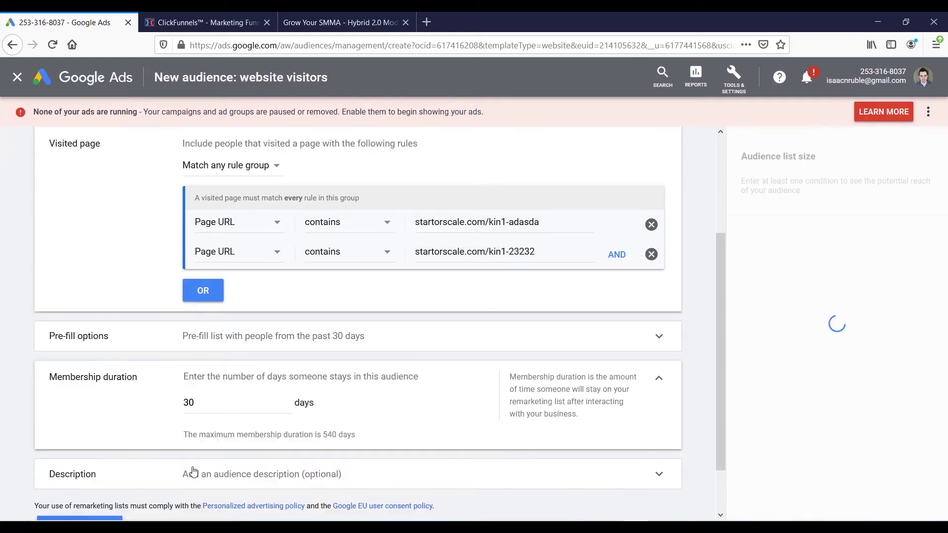
pyautogui.scroll(4, 216, 396)
pyautogui.moveTo(452, 169); pyautogui.dragTo(439, 169)
pyautogui.scroll(-3, 229, 334)
pyautogui.moveTo(209, 403); pyautogui.dragTo(165, 399)
pyautogui.scroll(3, 225, 403)
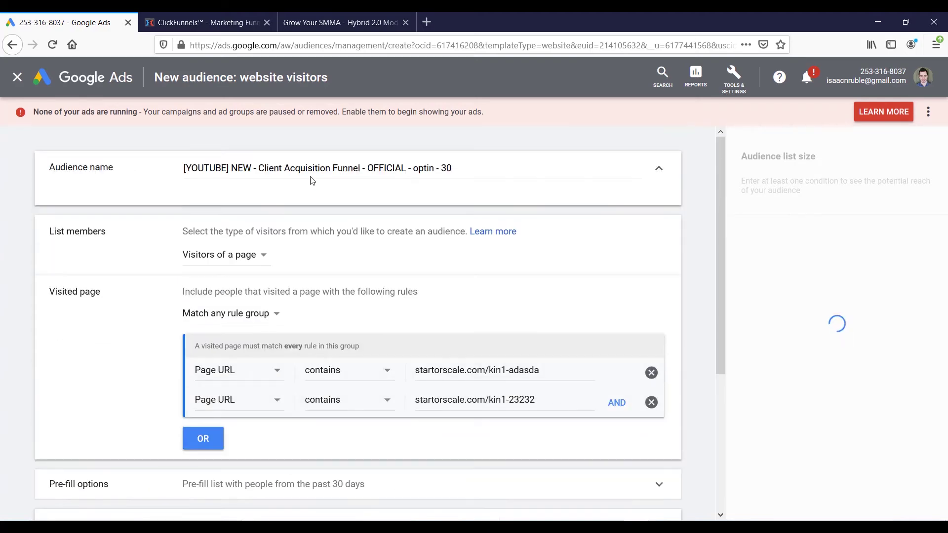
# Step: Copy the full audience name for reuse and create the audience
pyautogui.tripleClick(368, 169)
pyautogui.hotkey('ctrl', 'c')
pyautogui.scroll(-4, 156, 352)
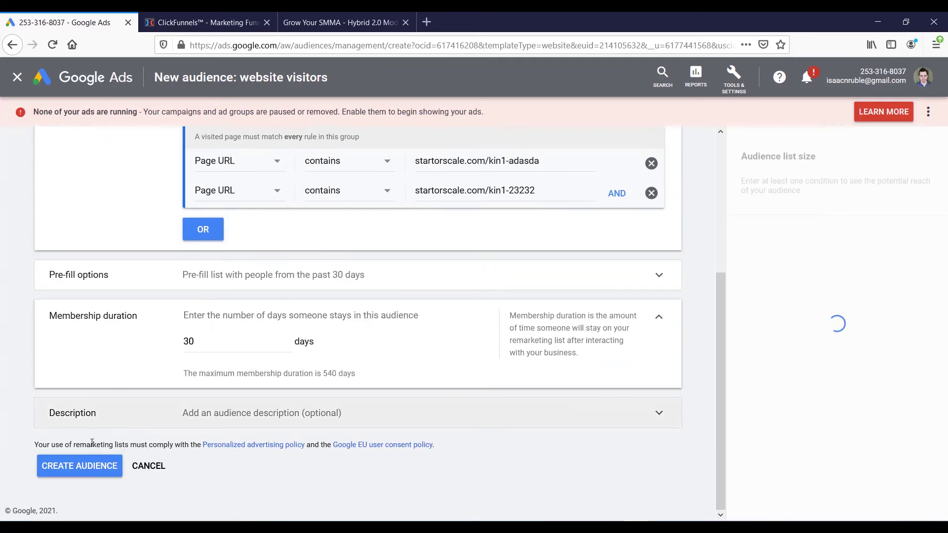
pyautogui.click(95, 467)
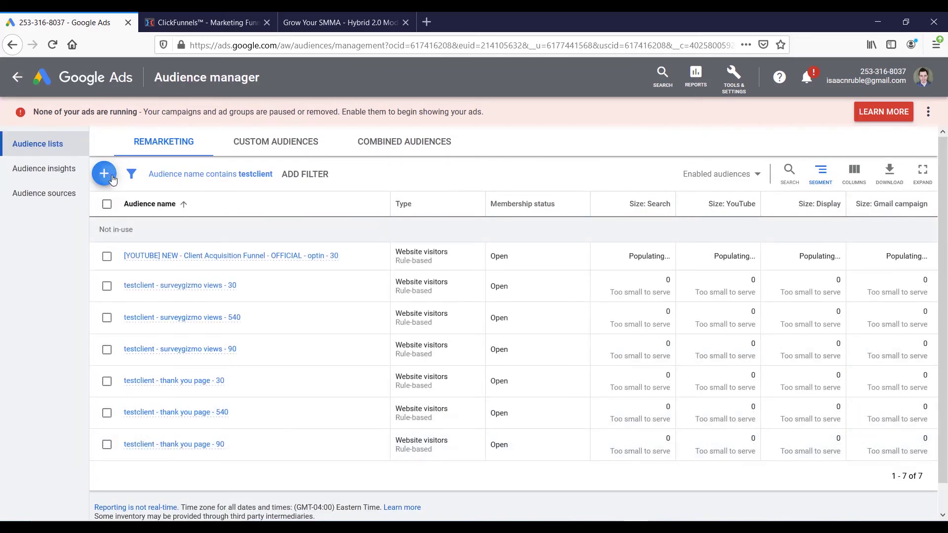
# Step: Start another website visitors audience named "[YOUTUBE] NEW - Client Acquisition Funnel - OFFICIAL - optin - 60"
pyautogui.click(104, 174)
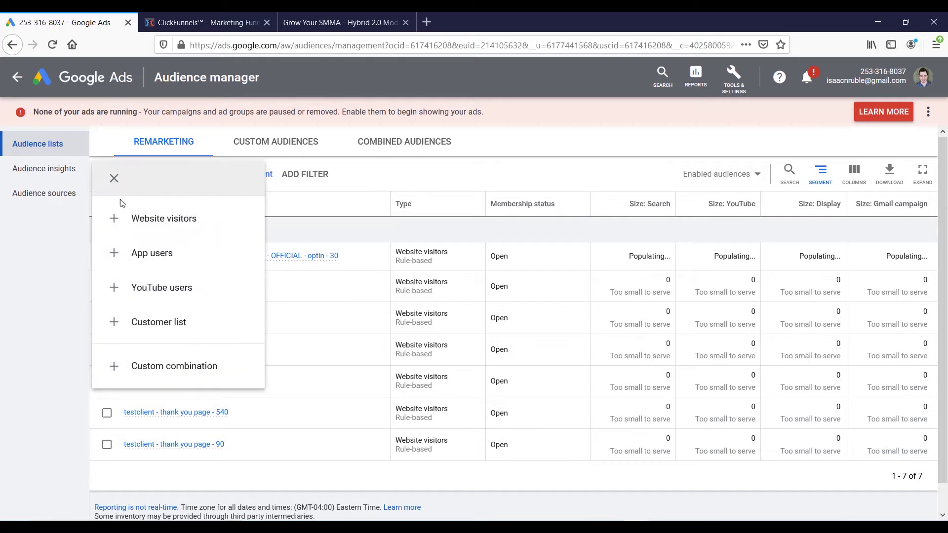
pyautogui.click(131, 217)
pyautogui.click(230, 174)
pyautogui.hotkey('ctrl', 'v')
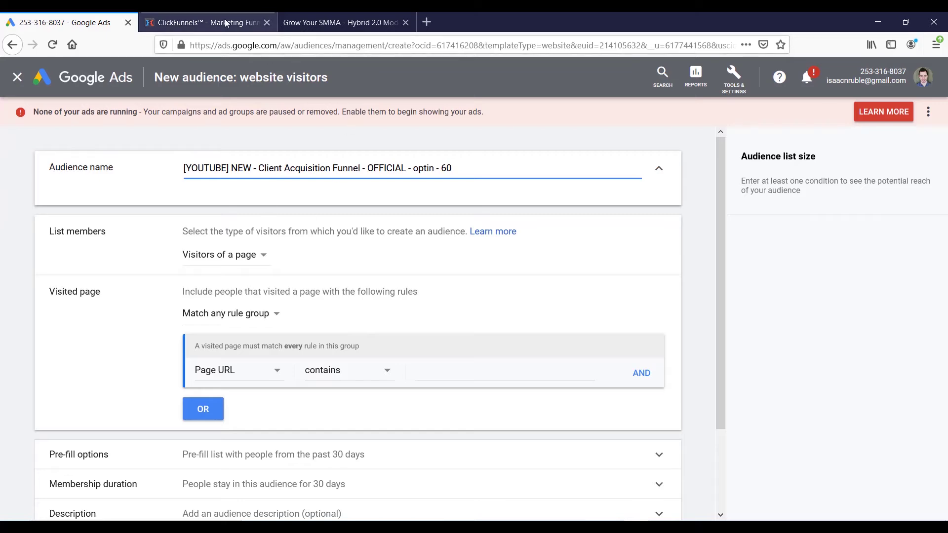
pyautogui.click(208, 22)
pyautogui.click(315, 19)
pyautogui.click(291, 45)
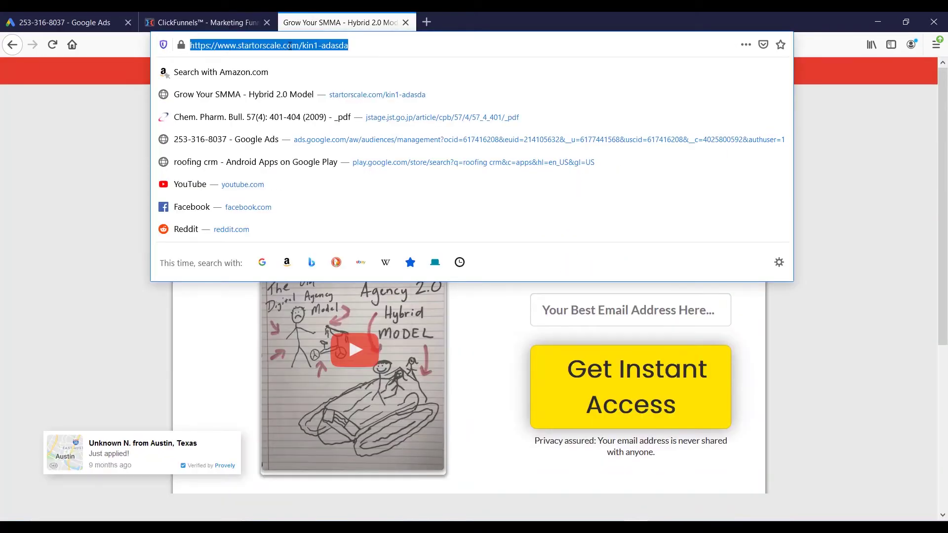
pyautogui.hotkey('ctrl', 'c')
pyautogui.click(69, 22)
pyautogui.click(437, 374)
pyautogui.hotkey('ctrl', 'v')
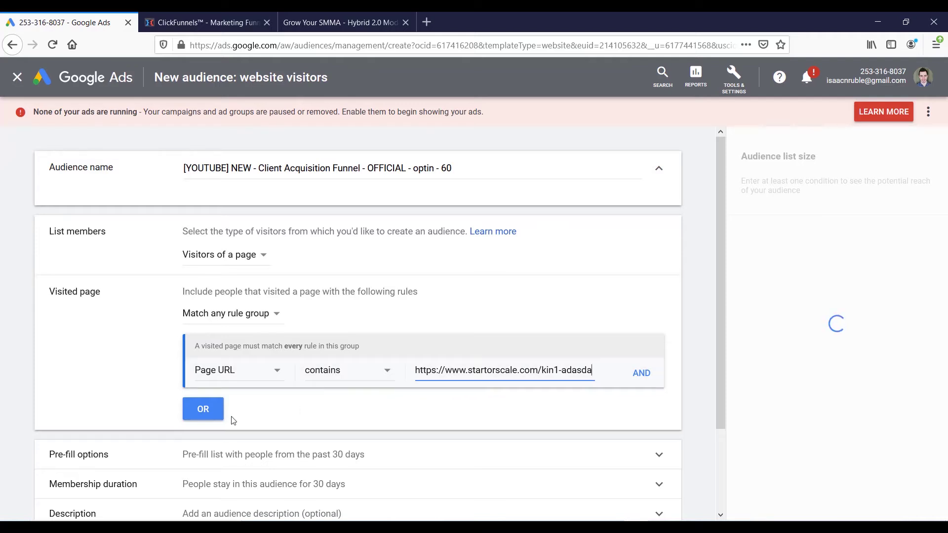
# Step: Set the new audience's membership duration to 60 days and create the audience
pyautogui.scroll(-1, 242, 415)
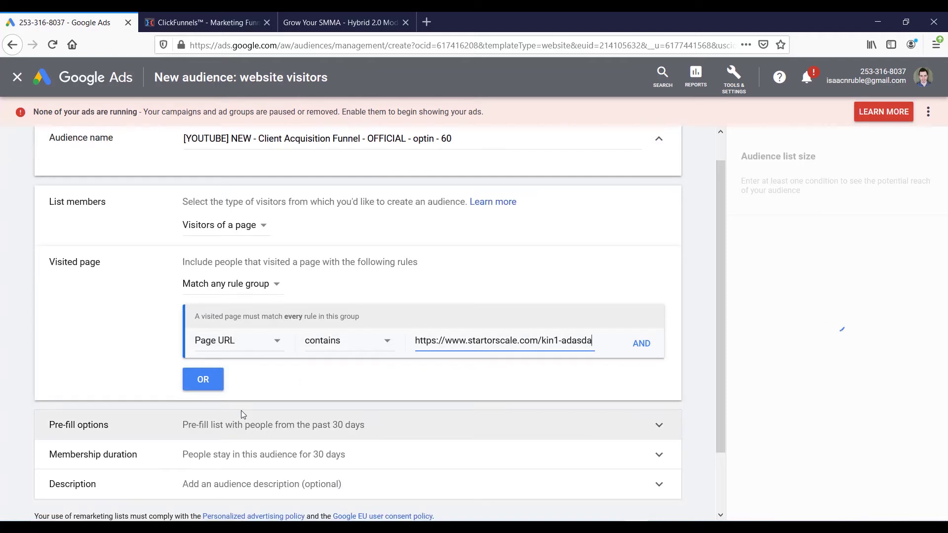
pyautogui.click(255, 459)
pyautogui.scroll(-1, 230, 467)
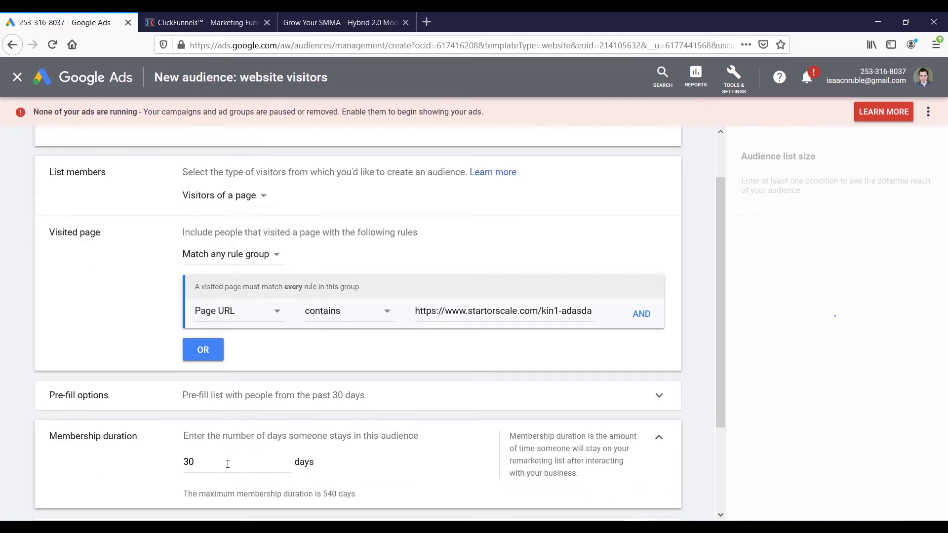
pyautogui.doubleClick(228, 464)
pyautogui.write('6')
pyautogui.click(22, 444)
pyautogui.scroll(-3, 22, 445)
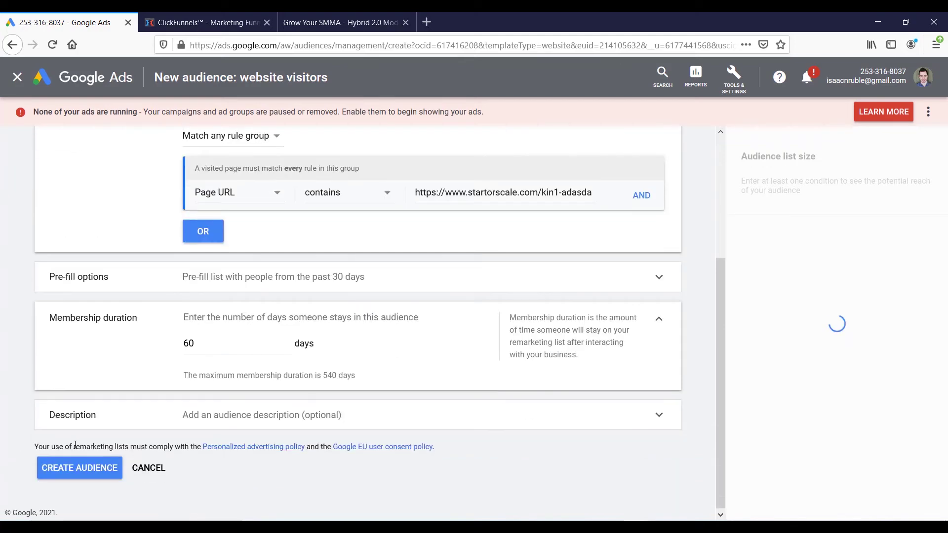
pyautogui.click(106, 468)
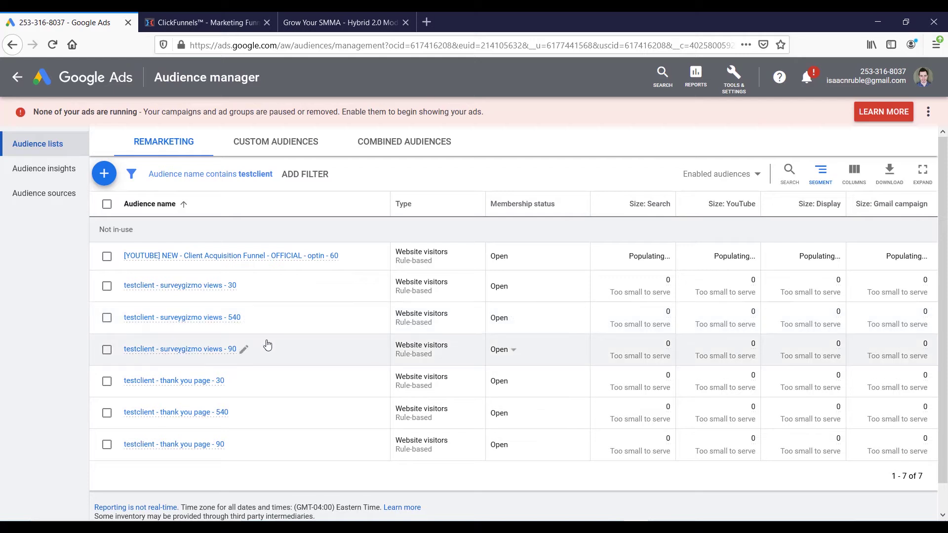
# Step: Copy the full name of the "optin - 60" audience from the audience list for reuse
pyautogui.click(344, 256)
pyautogui.tripleClick(222, 272)
pyautogui.click(230, 304)
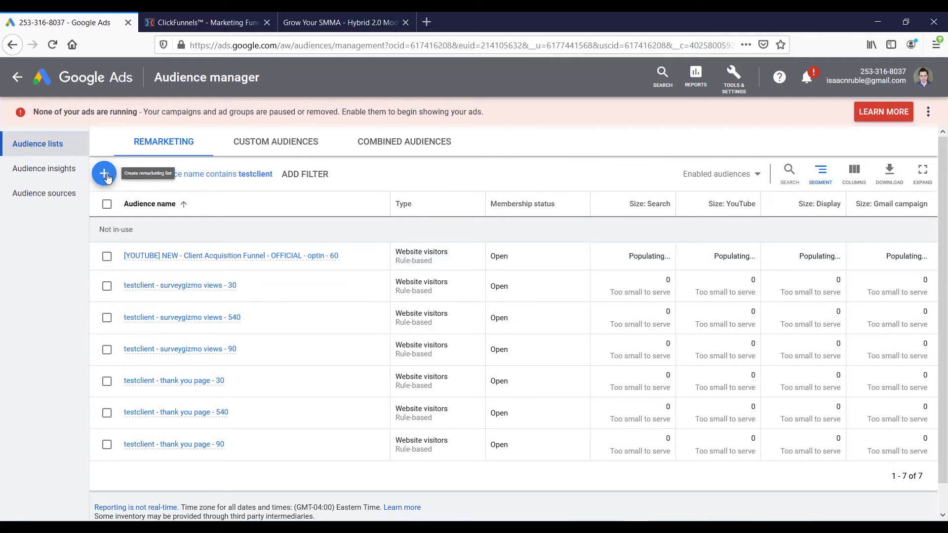
# Step: Start another website visitors audience named "[YOUTUBE] NEW - Client Acquisition Funnel - OFFICIAL - optin - 90"
pyautogui.click(113, 176)
pyautogui.click(146, 219)
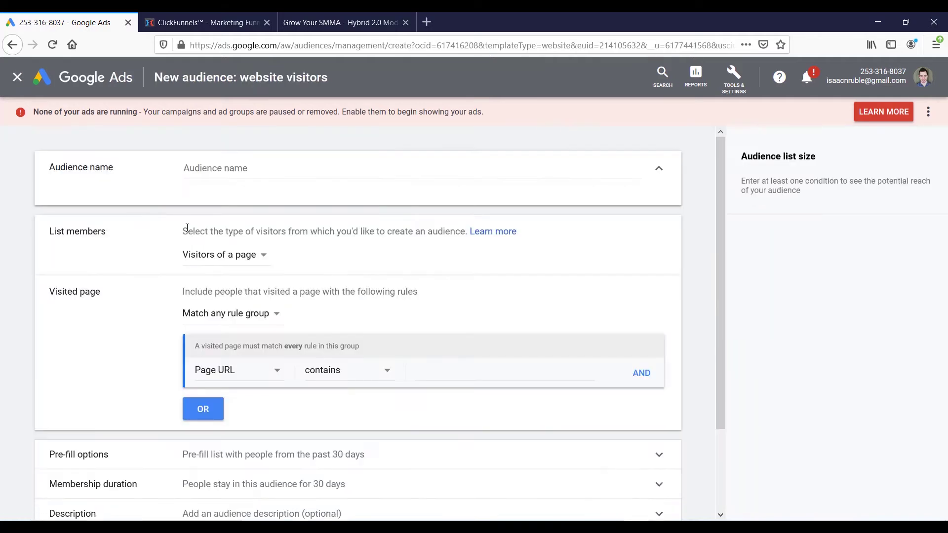
pyautogui.click(249, 171)
pyautogui.hotkey('ctrl', 'v')
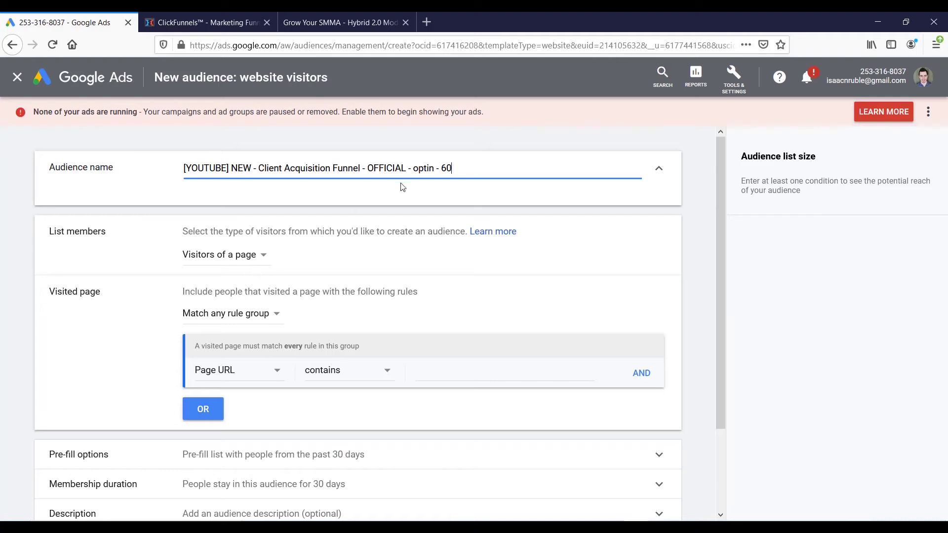
pyautogui.write('90')
pyautogui.click(340, 23)
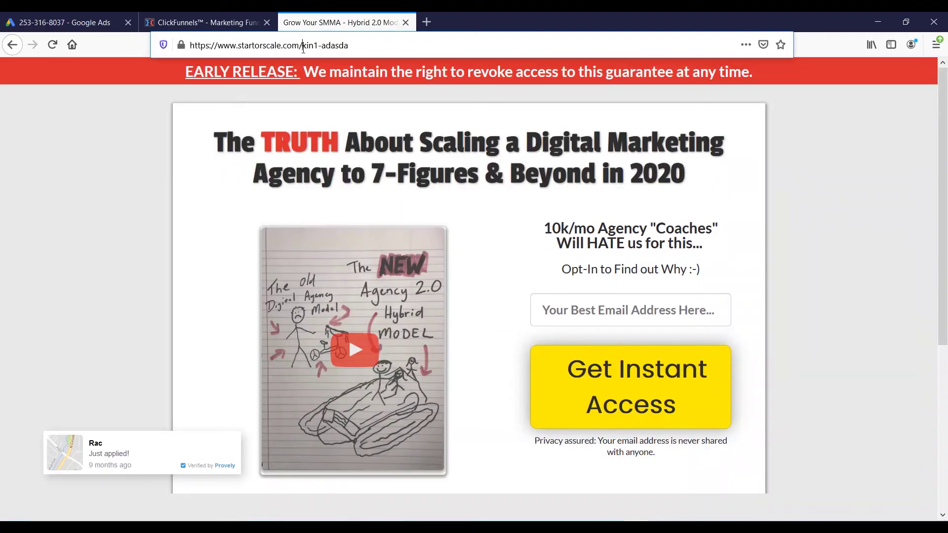
pyautogui.click(303, 45)
pyautogui.hotkey('ctrl', 'c')
pyautogui.click(64, 22)
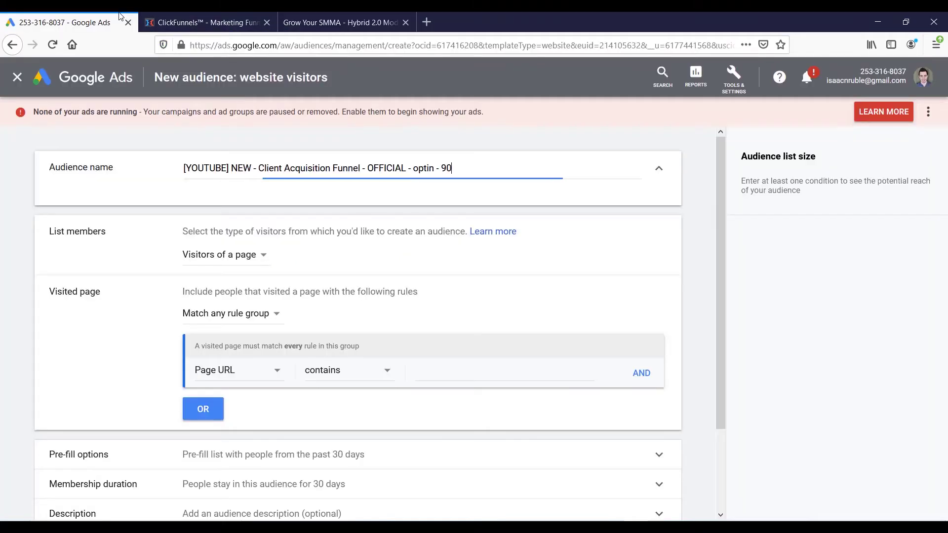
pyautogui.click(413, 374)
pyautogui.hotkey('ctrl', 'v')
# Step: Set the audience's membership duration to 90 days and create the audience
pyautogui.scroll(-2, 109, 387)
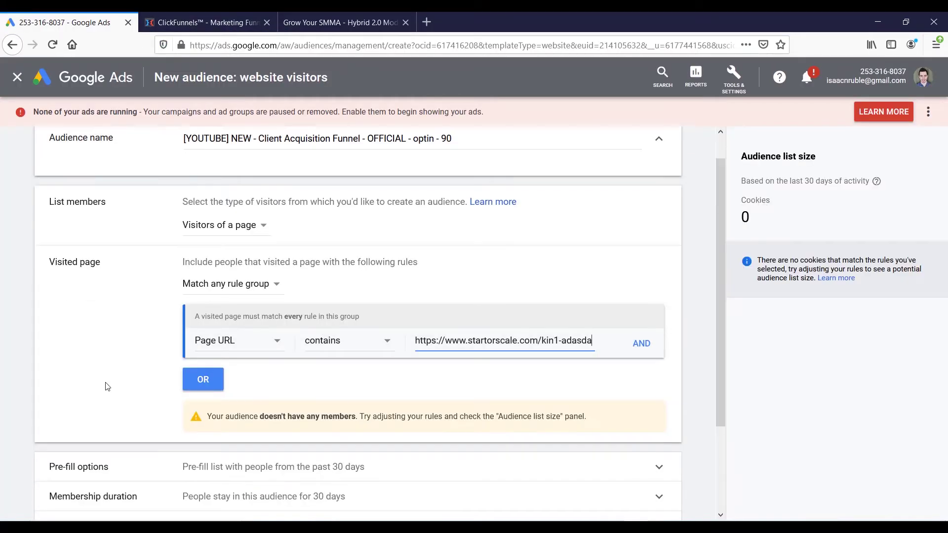
pyautogui.scroll(-2, 118, 389)
pyautogui.click(237, 412)
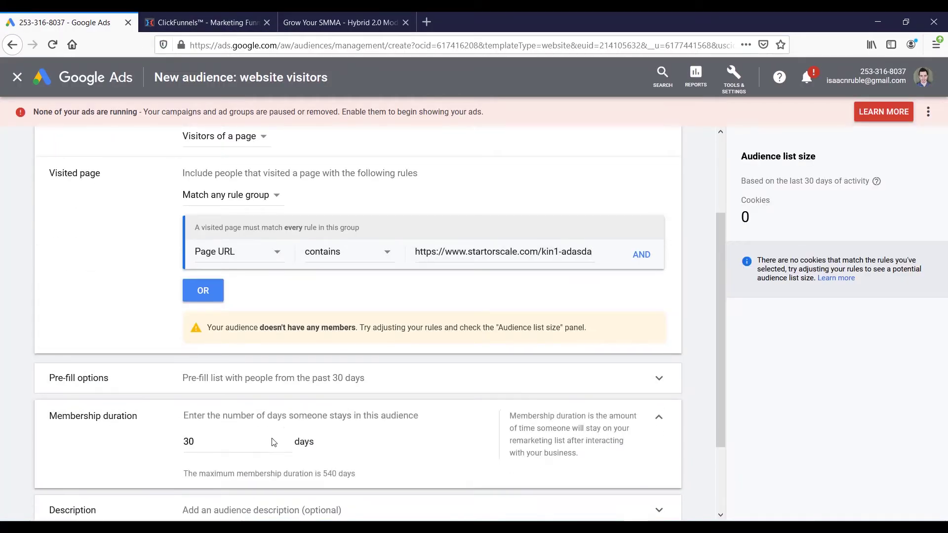
pyautogui.doubleClick(211, 416)
pyautogui.write('90')
pyautogui.scroll(-2, 7, 430)
pyautogui.click(74, 474)
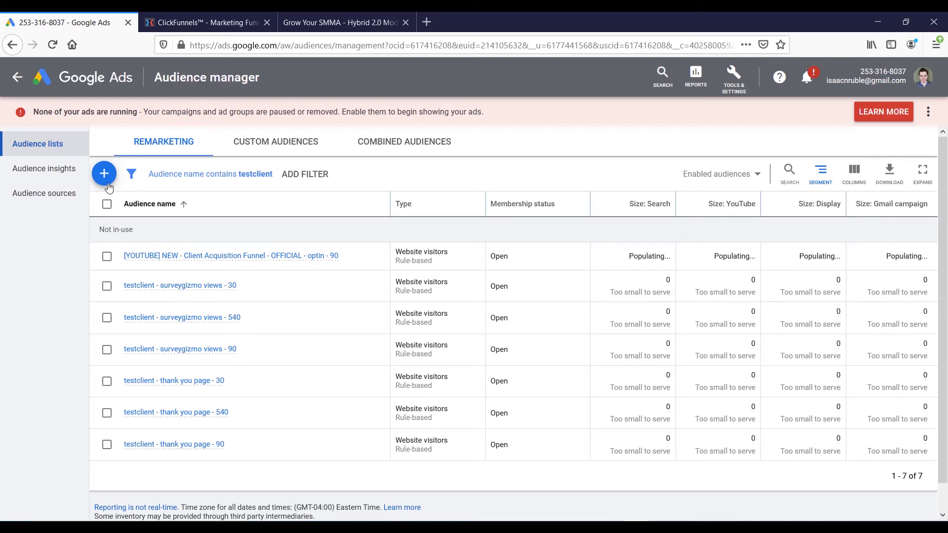
pyautogui.click(105, 174)
pyautogui.click(161, 213)
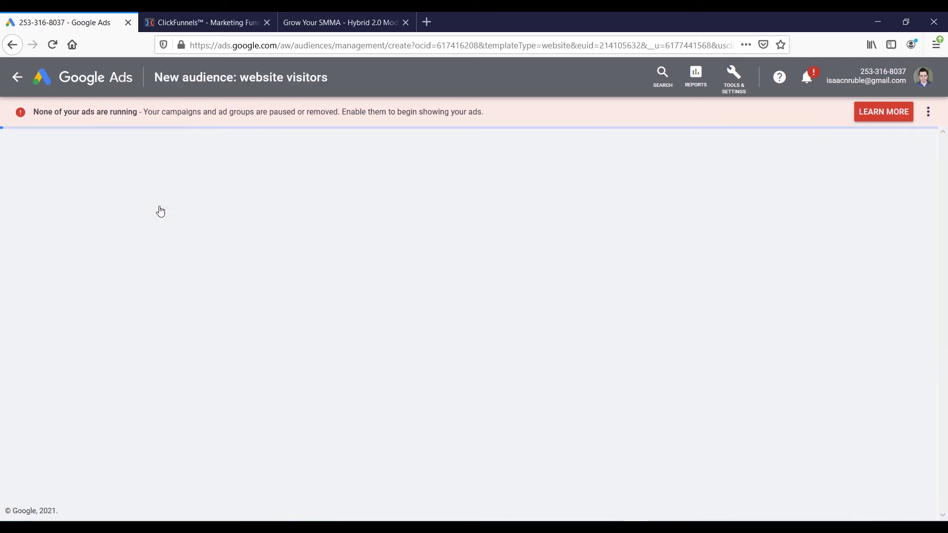
pyautogui.click(255, 172)
pyautogui.hotkey('ctrl', 'v')
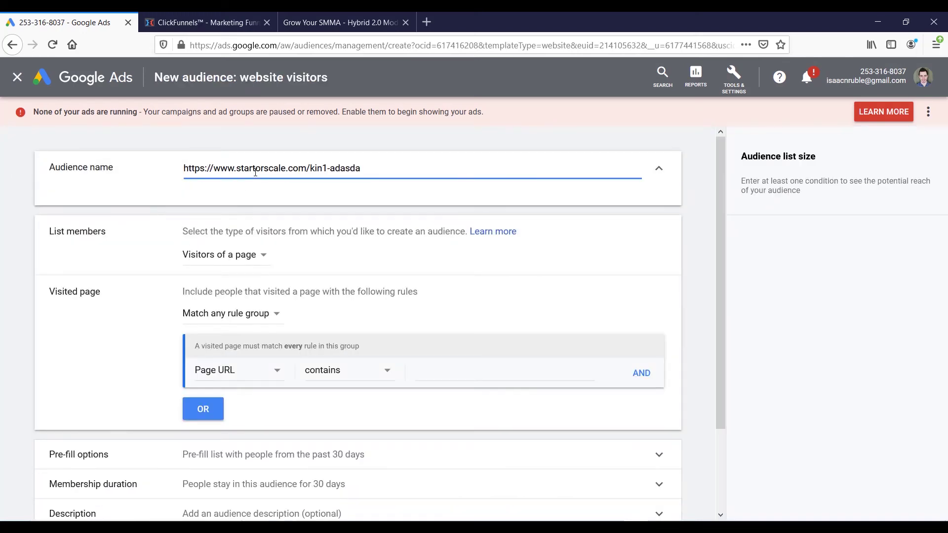
pyautogui.click(434, 377)
pyautogui.scroll(-2, 167, 390)
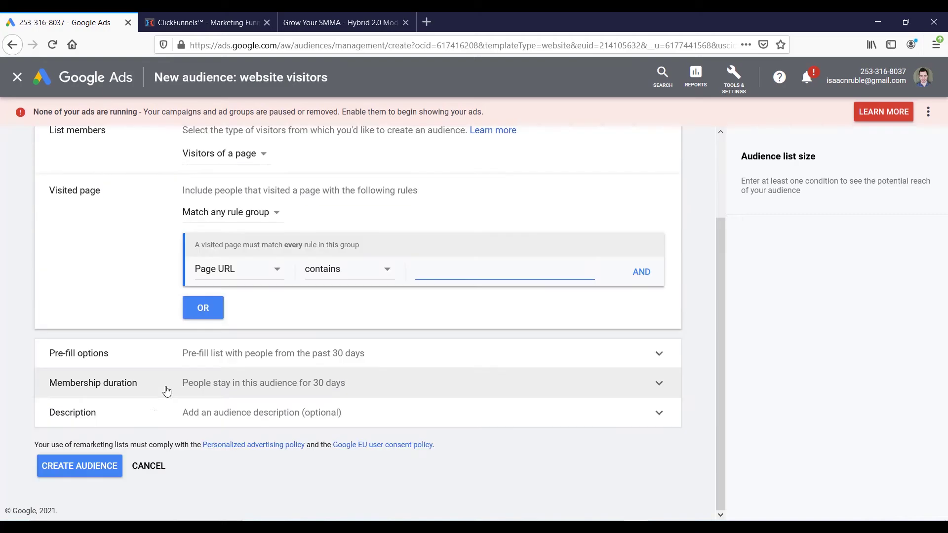
pyautogui.click(147, 466)
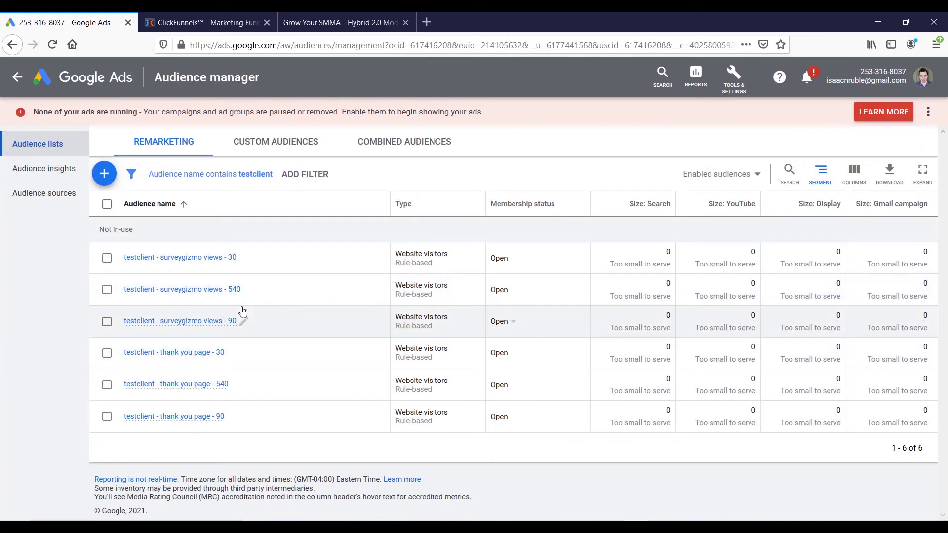
# Step: Remove the "Audience name contains testclient" filter from the remarketing audience list
pyautogui.click(250, 173)
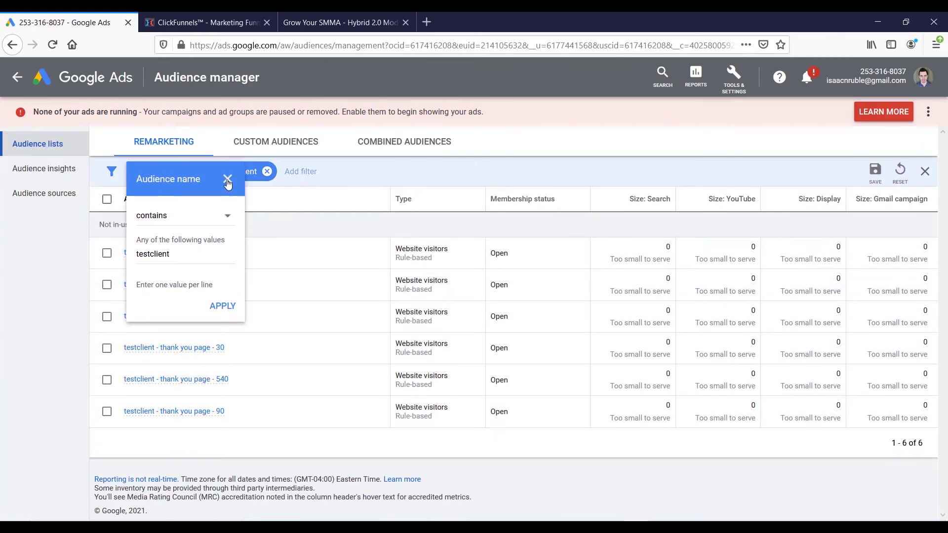
pyautogui.click(228, 179)
pyautogui.click(267, 173)
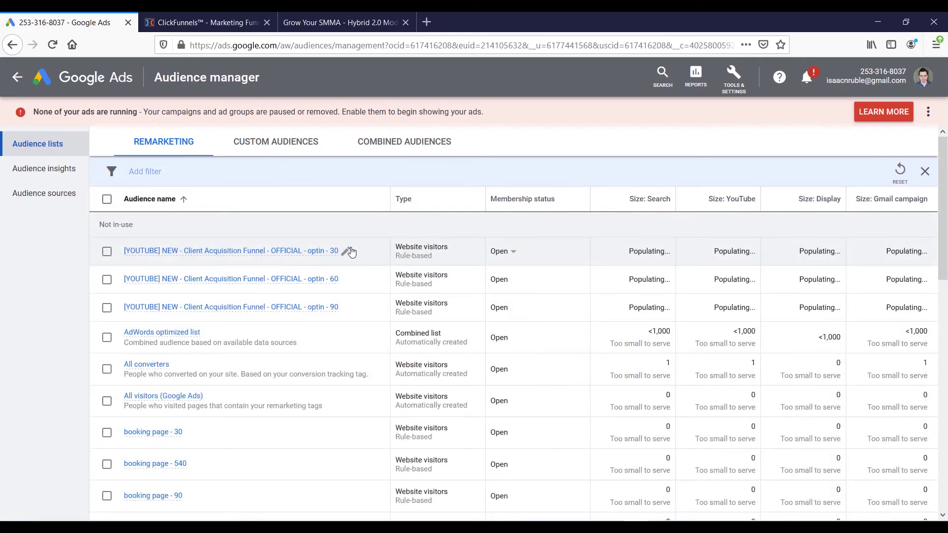
# Step: Copy the full name of the "optin - 30" audience and leave its name editor without saving
pyautogui.click(347, 252)
pyautogui.tripleClick(193, 272)
pyautogui.hotkey('ctrl', 'c')
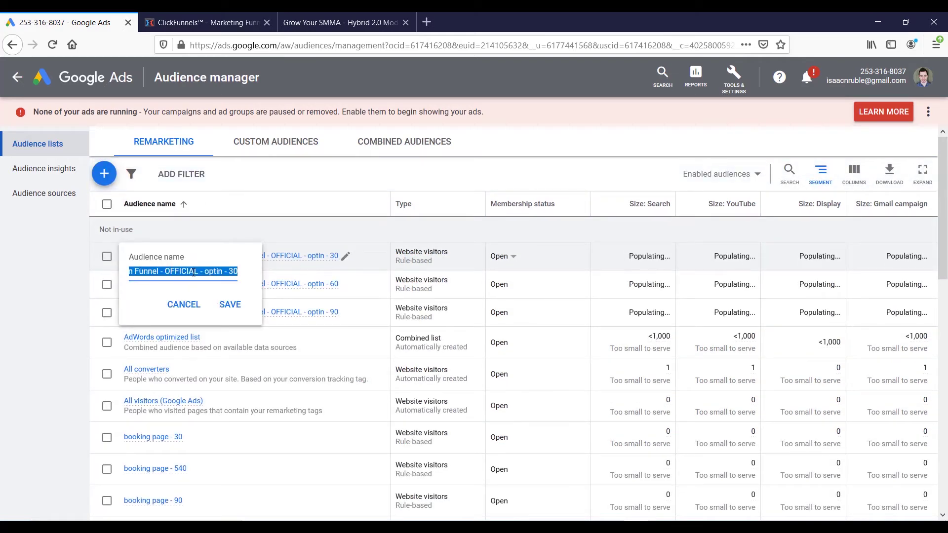
pyautogui.click(185, 307)
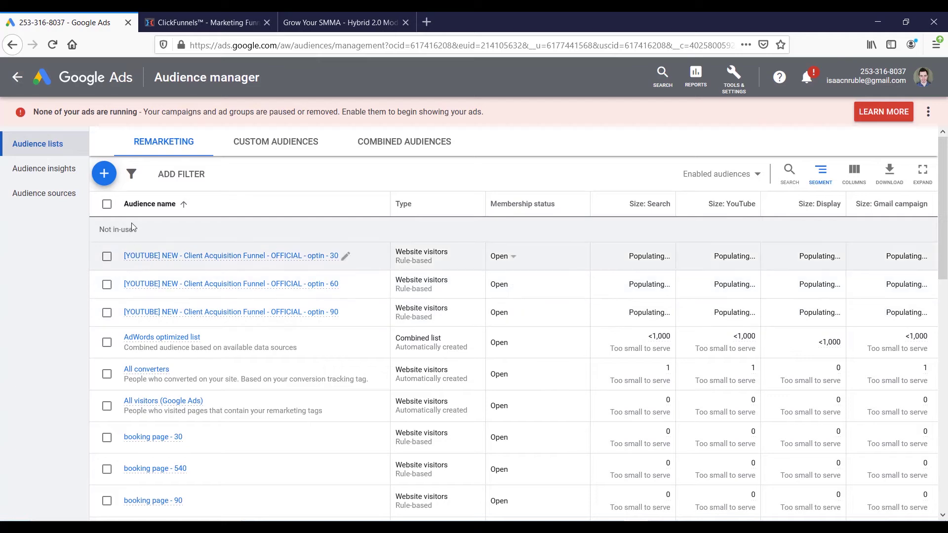
# Step: Start a new website visitors audience and fill in its name with the copied "[YOUTUBE] NEW - Client Acquisition Funnel - OFFICIAL - optin - 30"
pyautogui.click(103, 173)
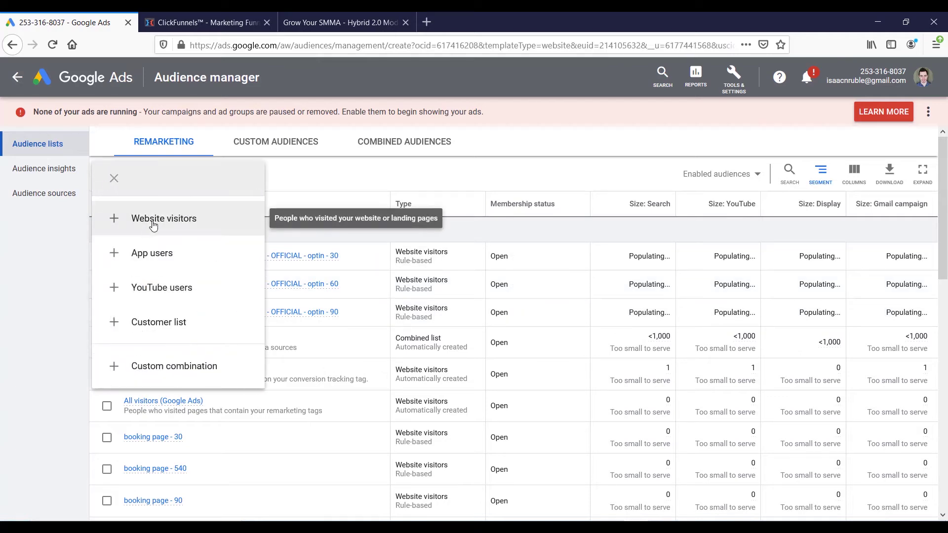
pyautogui.click(152, 220)
pyautogui.click(306, 170)
pyautogui.hotkey('ctrl', 'v')
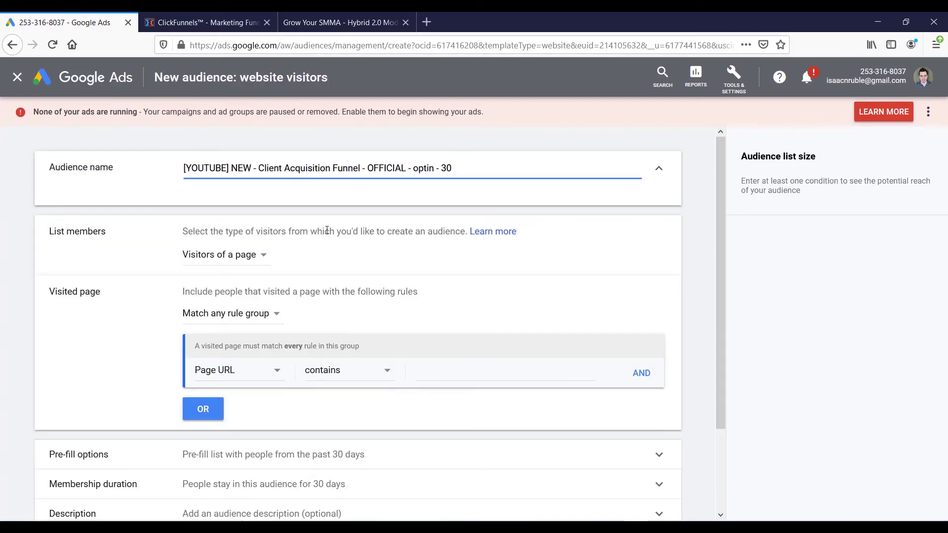
pyautogui.click(336, 22)
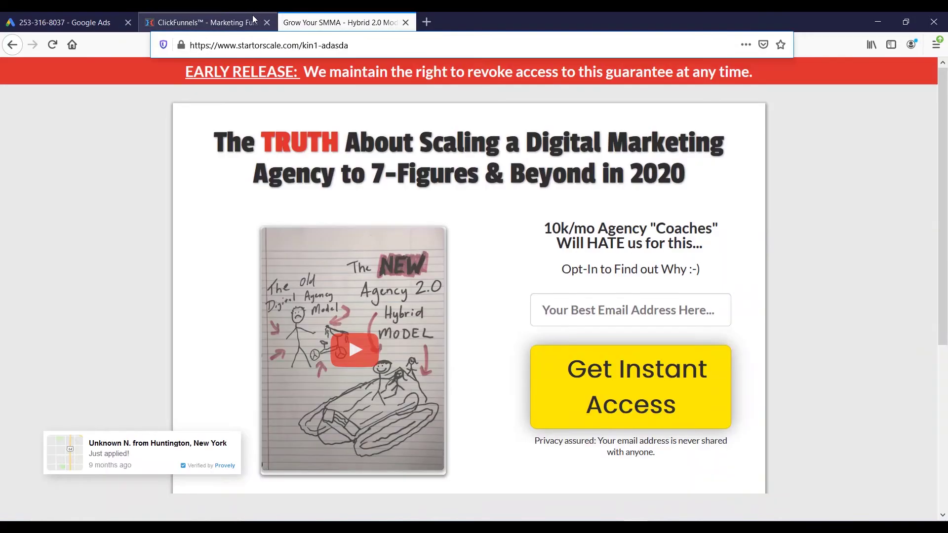
pyautogui.click(335, 44)
pyautogui.click(331, 45)
pyautogui.moveTo(351, 45); pyautogui.dragTo(240, 46)
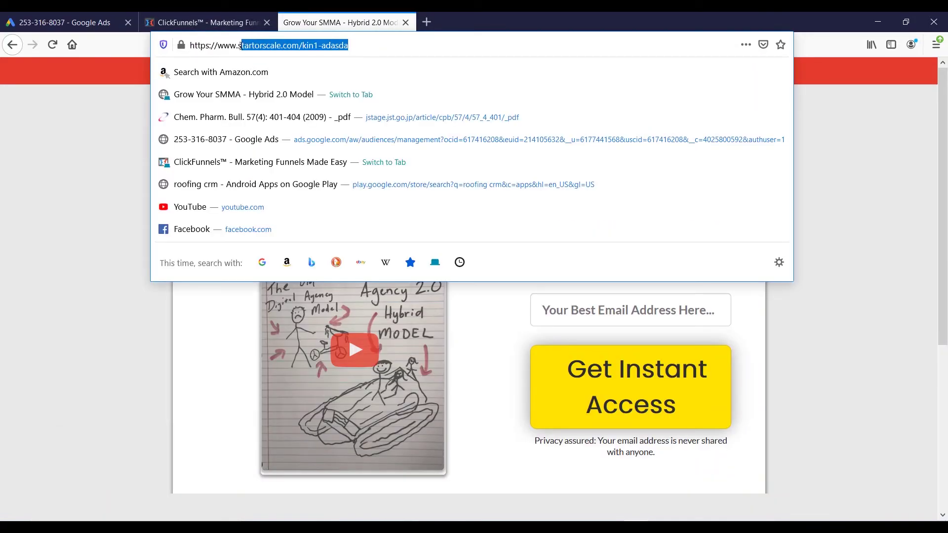
pyautogui.click(90, 20)
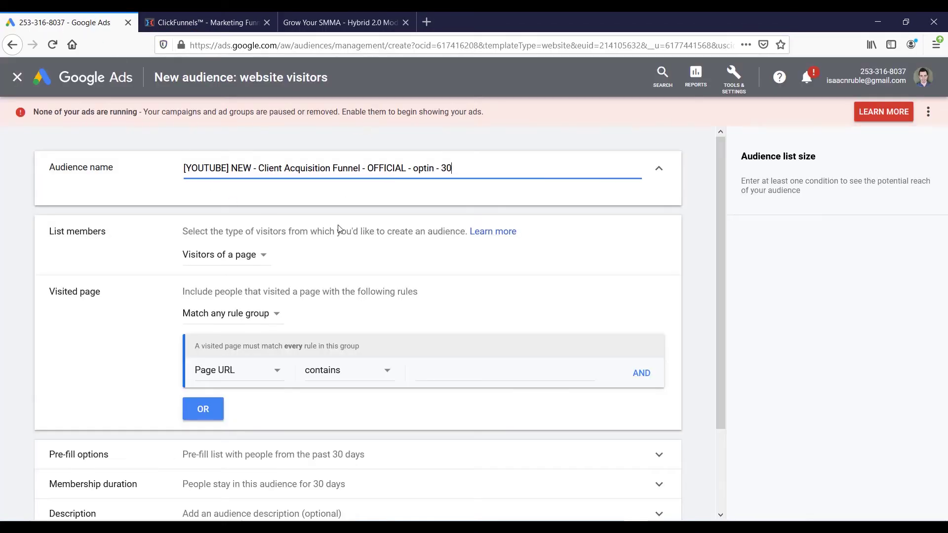
pyautogui.click(417, 384)
pyautogui.write('startorscale.com/kin1-adasda')
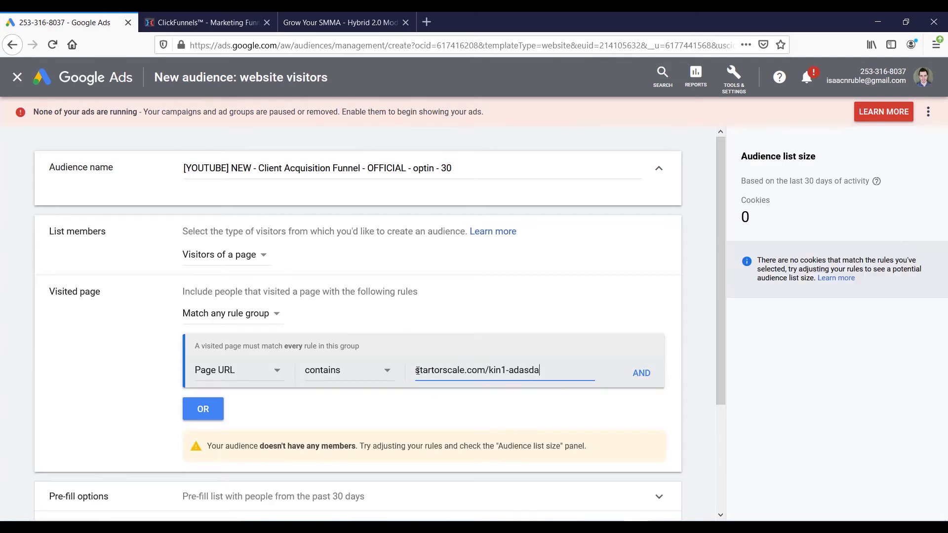
pyautogui.moveTo(416, 371); pyautogui.dragTo(542, 374)
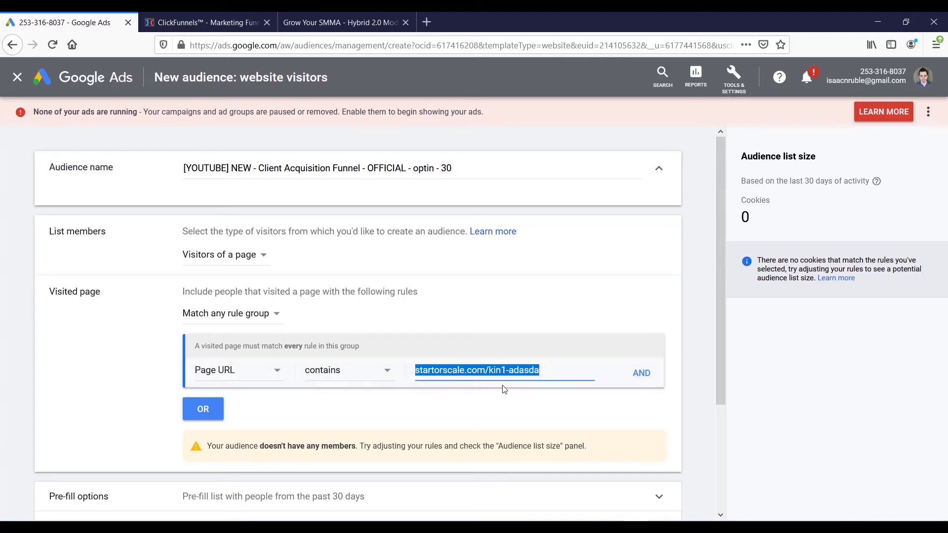
# Step: Replace the number ending the audience name to match the duration, and set the membership duration to 540 days
pyautogui.scroll(-1, 198, 379)
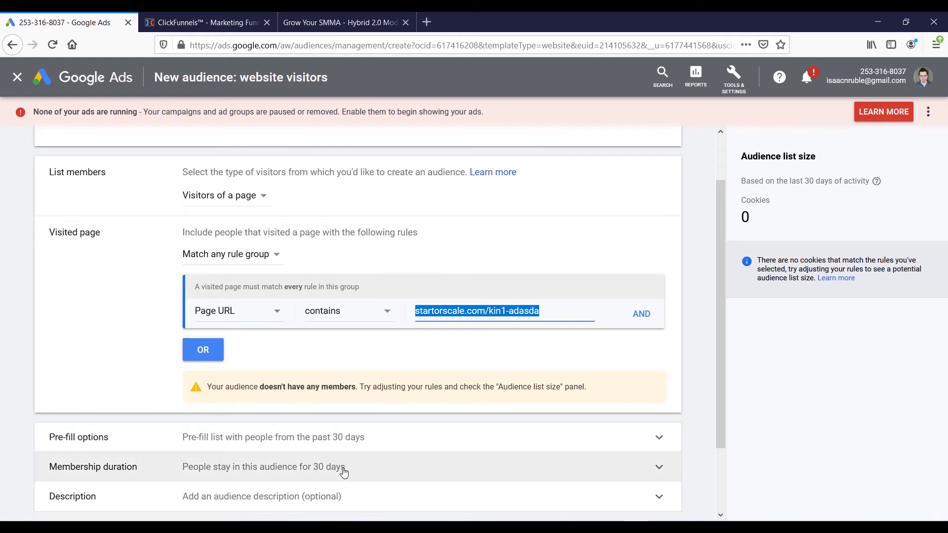
pyautogui.scroll(1, 344, 472)
pyautogui.scroll(-3, 346, 445)
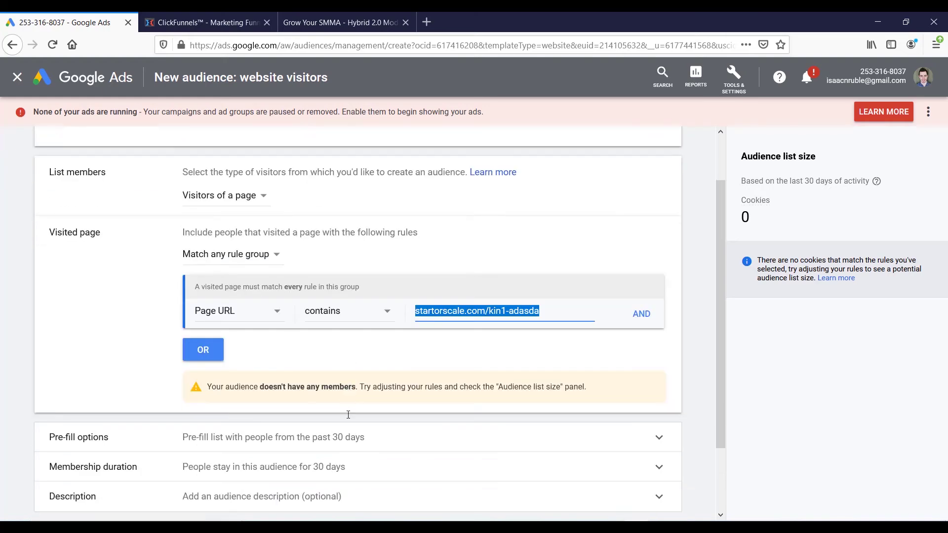
pyautogui.scroll(3, 351, 392)
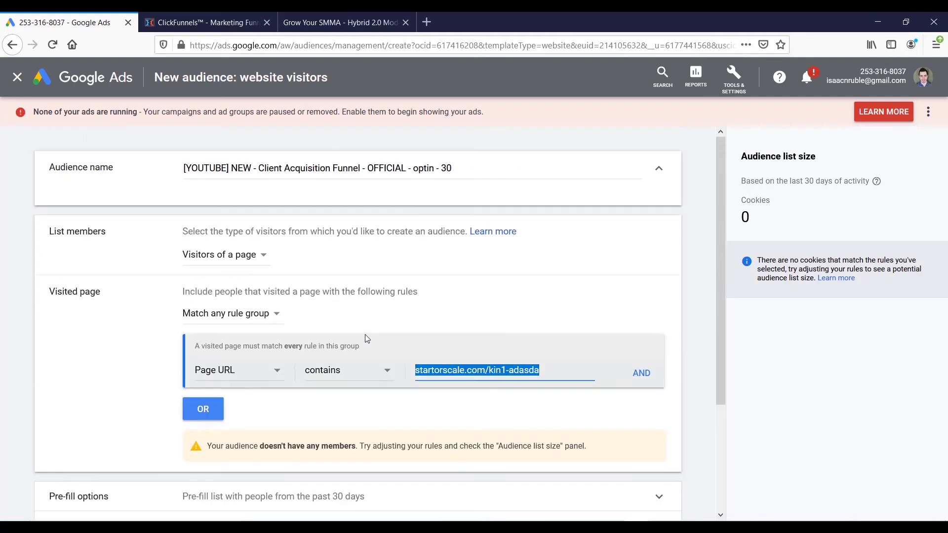
pyautogui.doubleClick(446, 168)
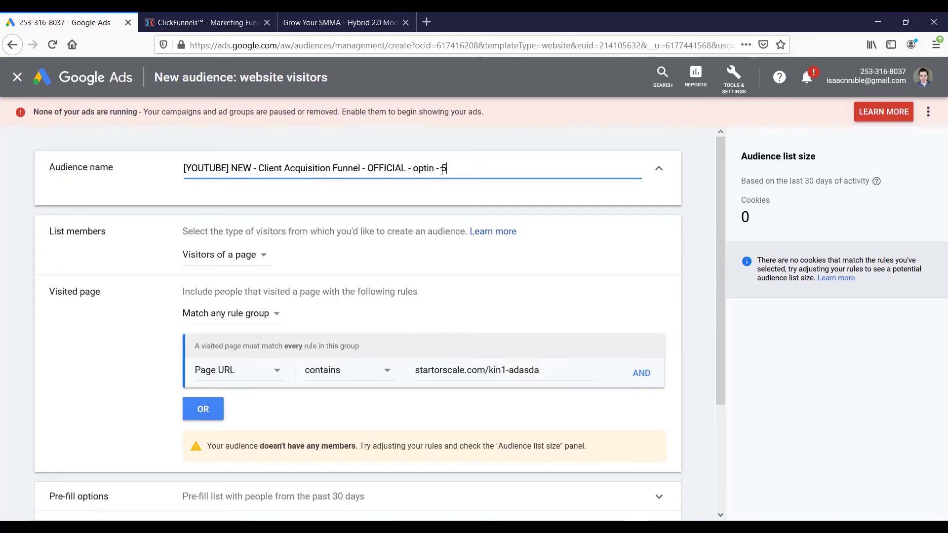
pyautogui.scroll(-3, 357, 291)
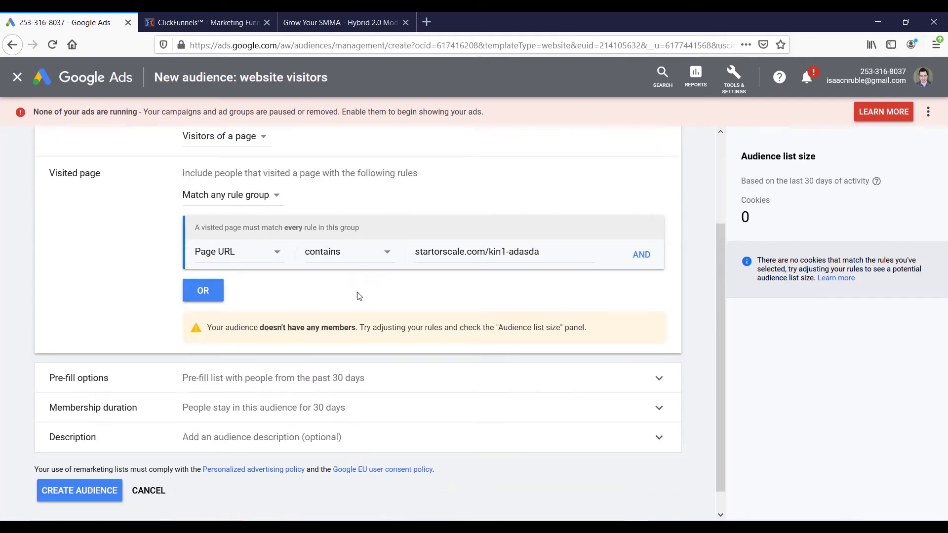
pyautogui.click(320, 406)
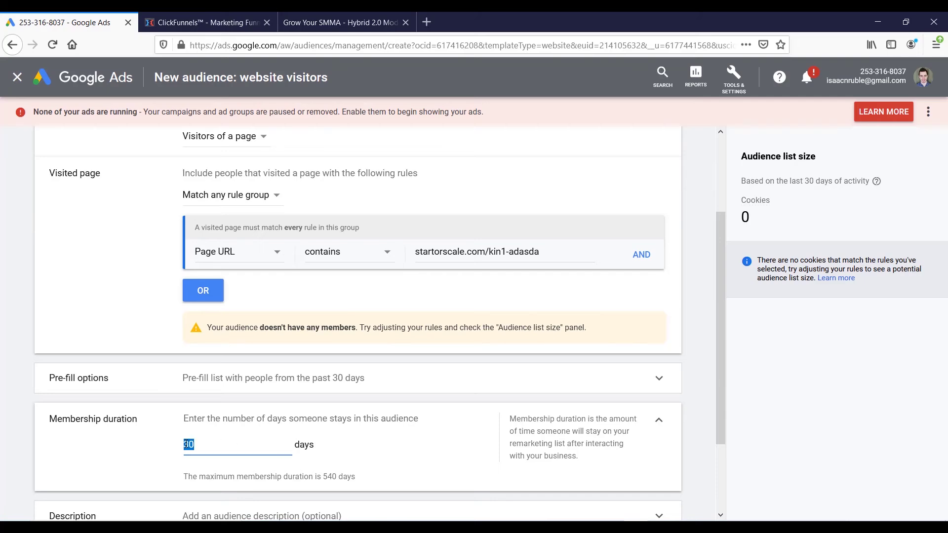
pyautogui.scroll(-2, 187, 444)
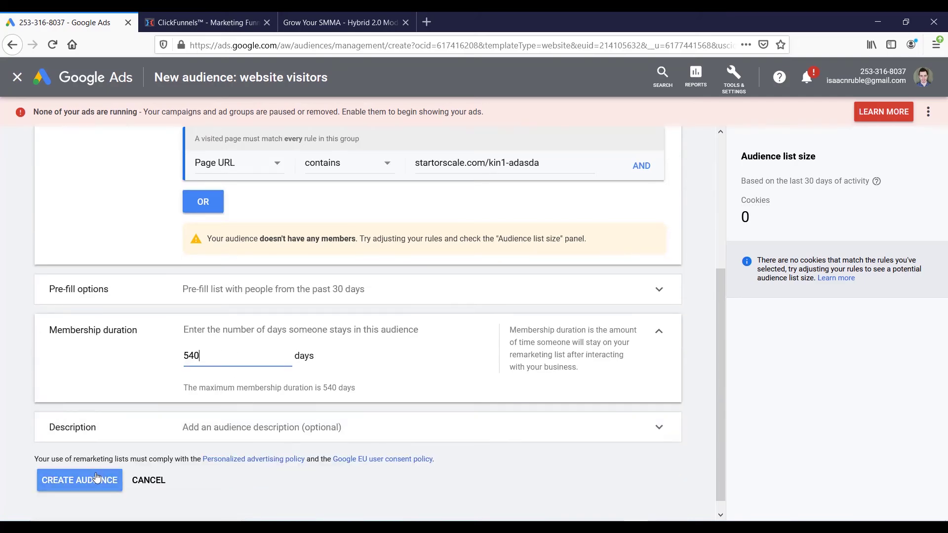
pyautogui.scroll(3, 153, 440)
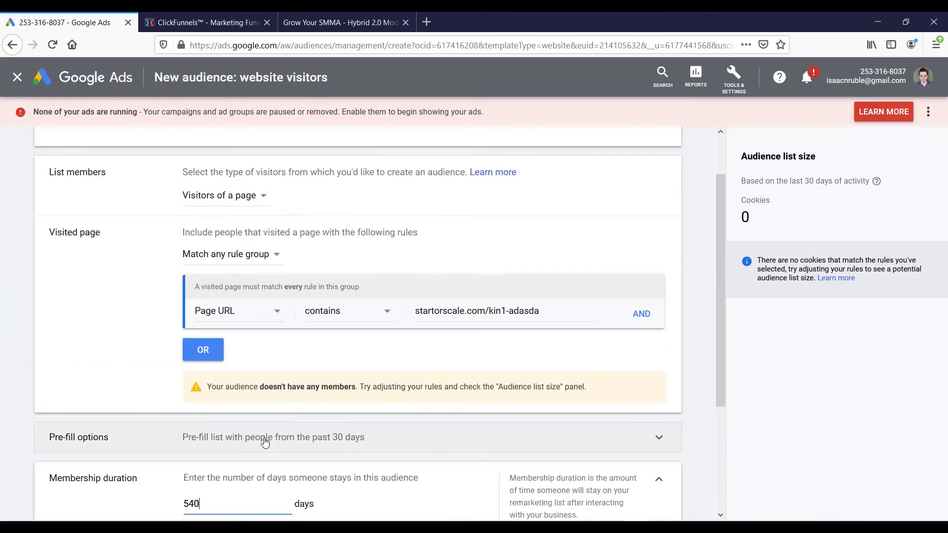
# Step: Create the 540-day opt-in audience with the entered name, page rule and duration
pyautogui.scroll(-3, 93, 444)
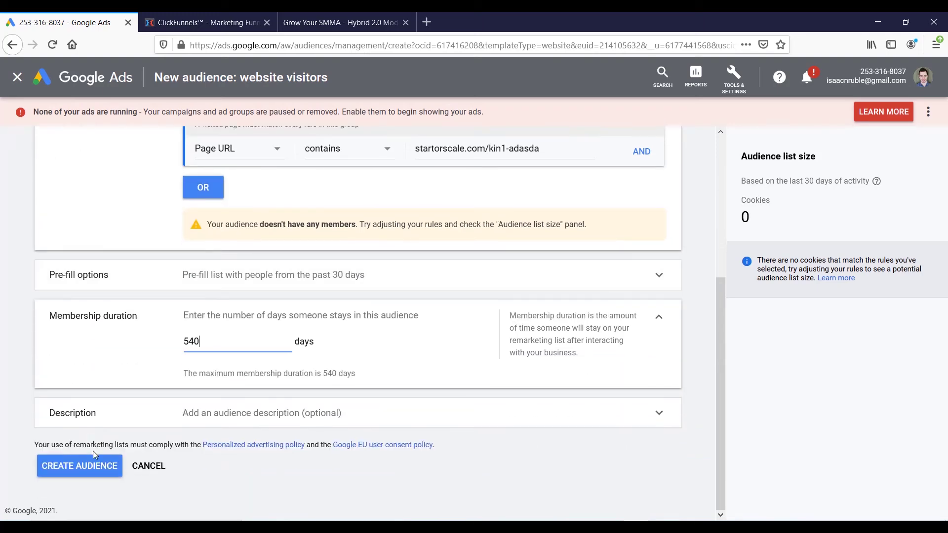
pyautogui.click(84, 467)
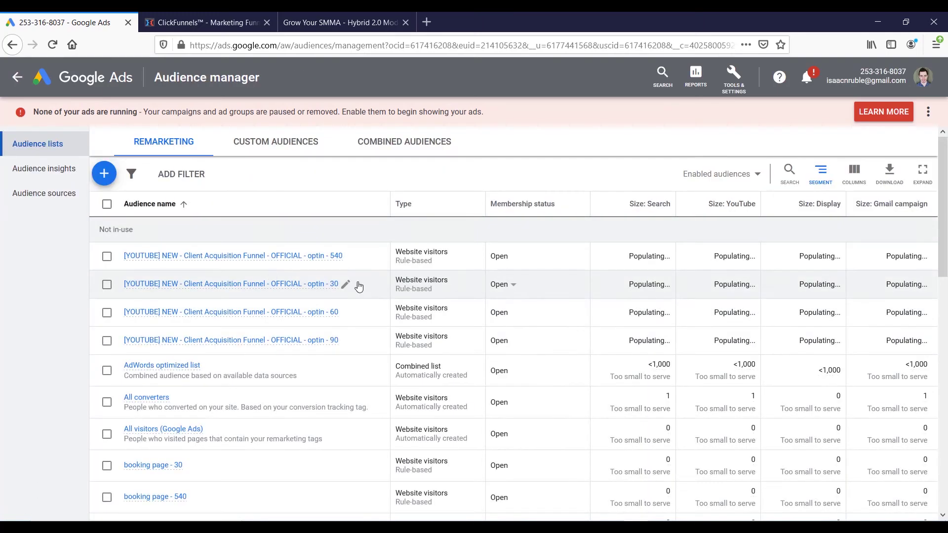
pyautogui.click(284, 340)
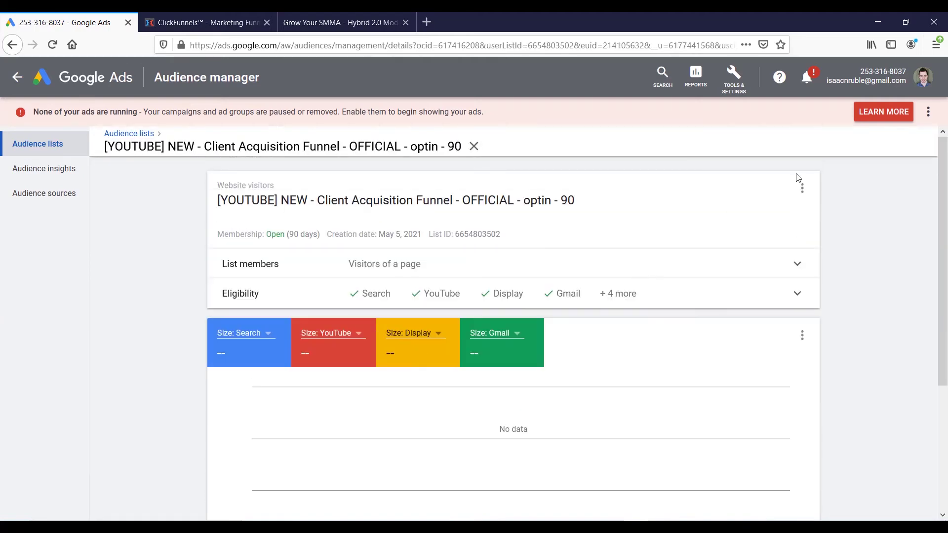
pyautogui.click(802, 188)
pyautogui.click(757, 192)
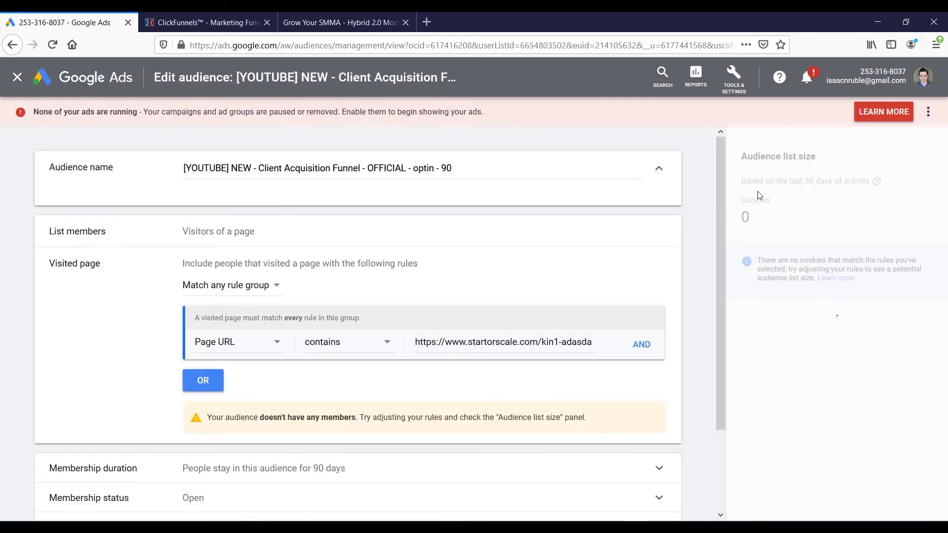
pyautogui.moveTo(469, 343); pyautogui.dragTo(405, 342)
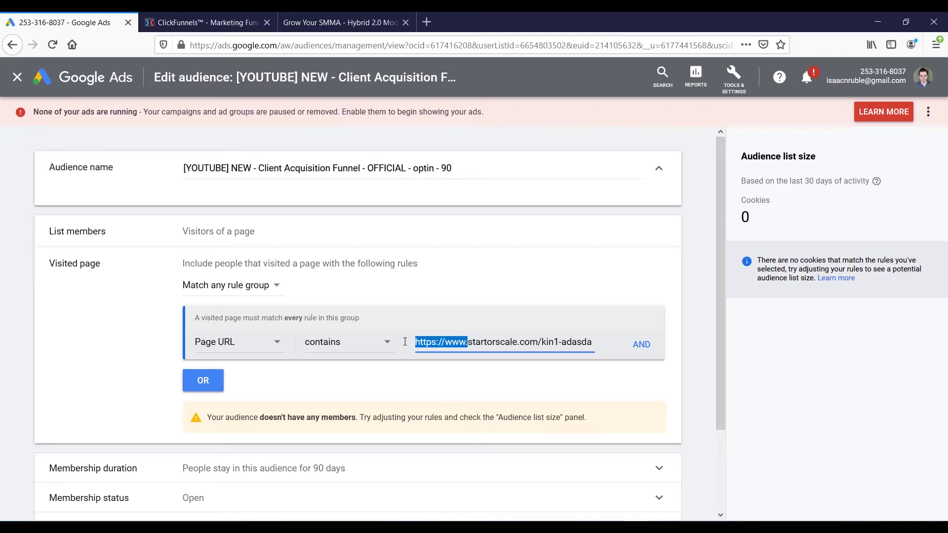
pyautogui.press('BackSpace')
pyautogui.scroll(-3, 346, 365)
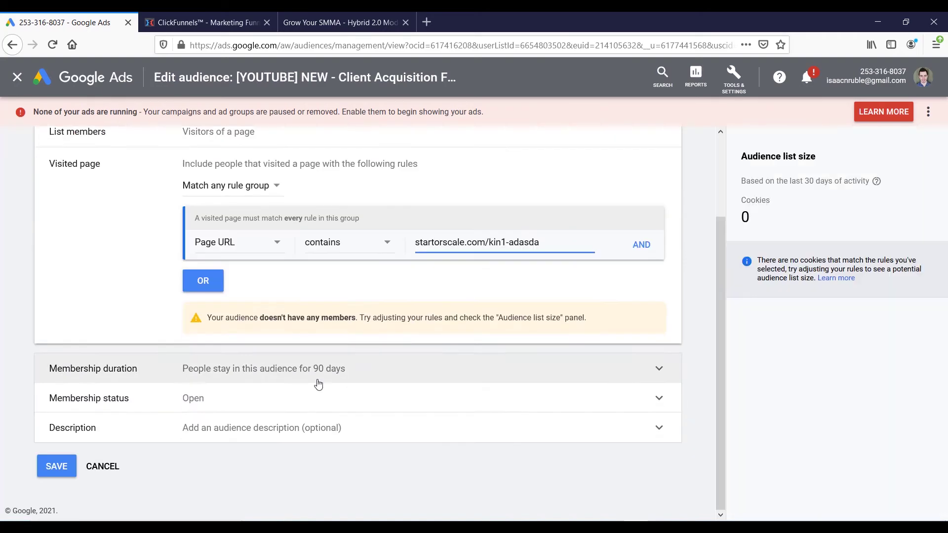
pyautogui.click(56, 465)
# Step: Go back to the Audience manager's remarketing lists and examine the four opt-in audiences and the explanation of the Size: Display column
pyautogui.click(17, 79)
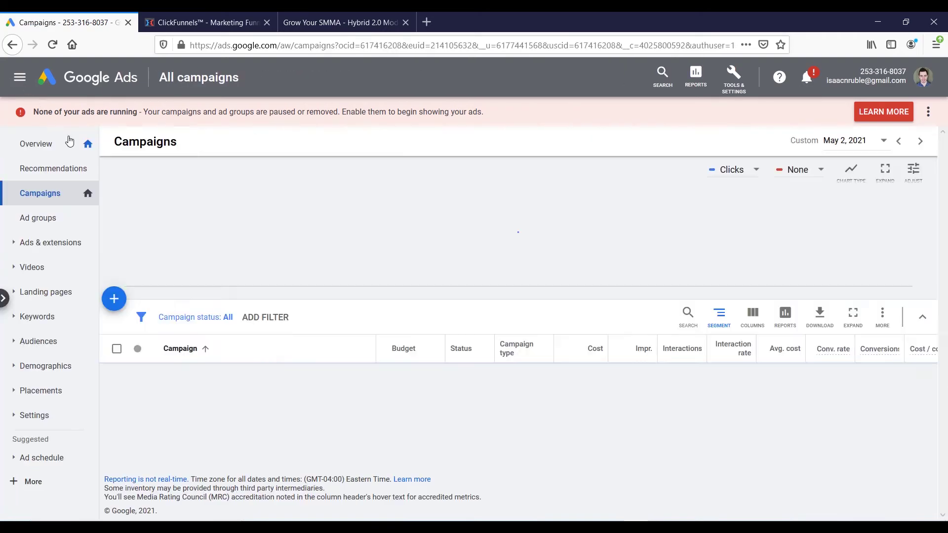
pyautogui.scroll(-2, 255, 416)
pyautogui.scroll(2, 254, 416)
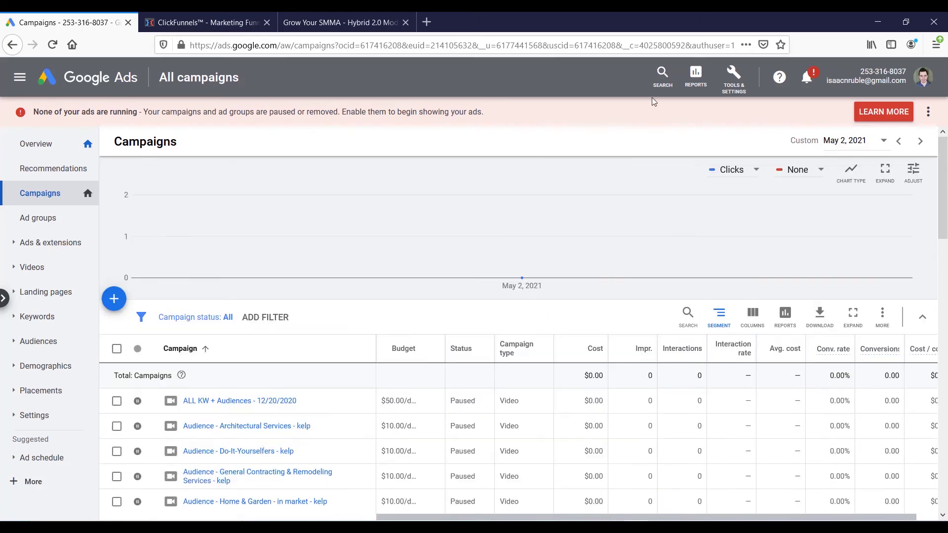
pyautogui.click(734, 78)
pyautogui.click(365, 143)
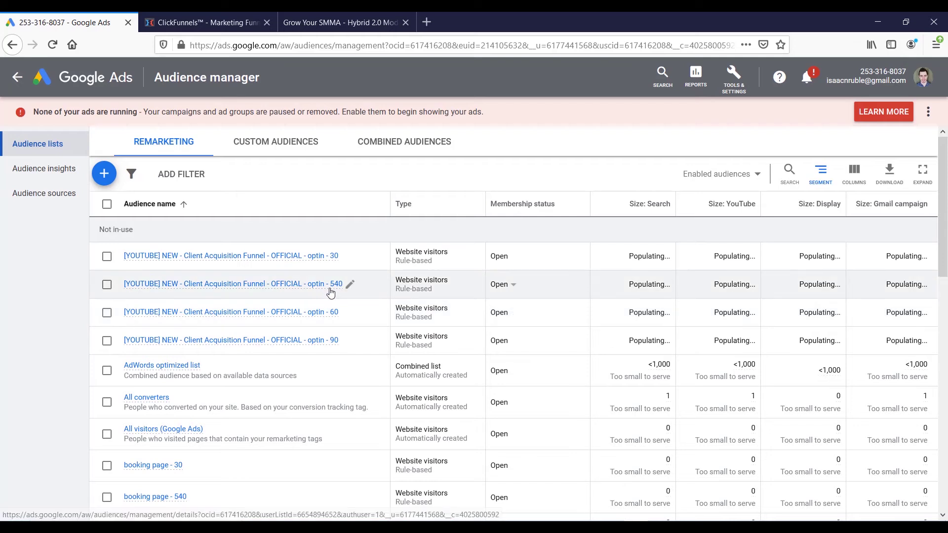
pyautogui.moveTo(332, 287)
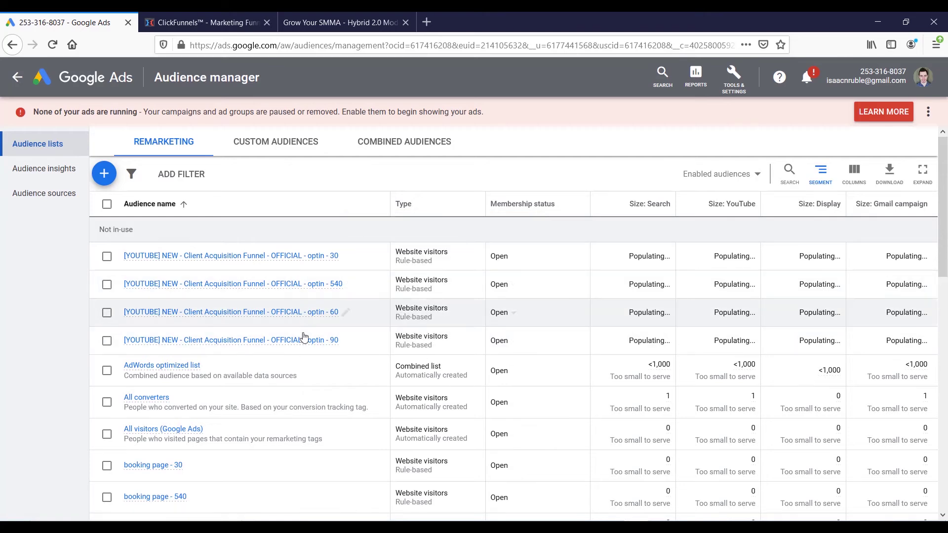
pyautogui.moveTo(305, 343)
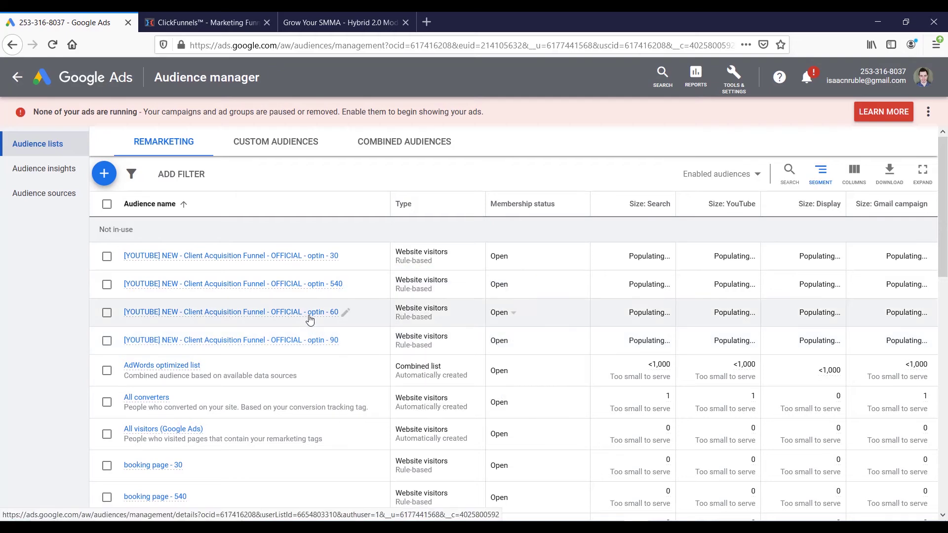
pyautogui.moveTo(310, 319)
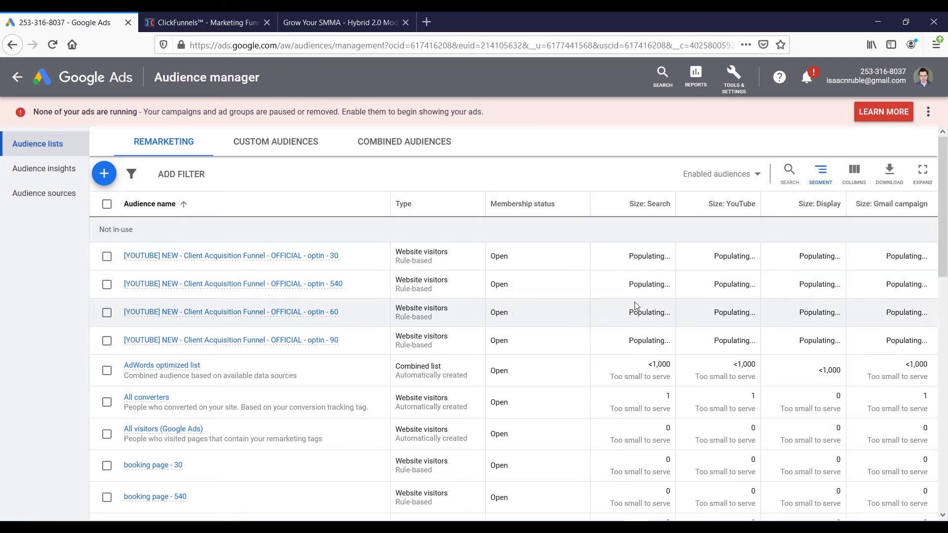
pyautogui.moveTo(818, 209)
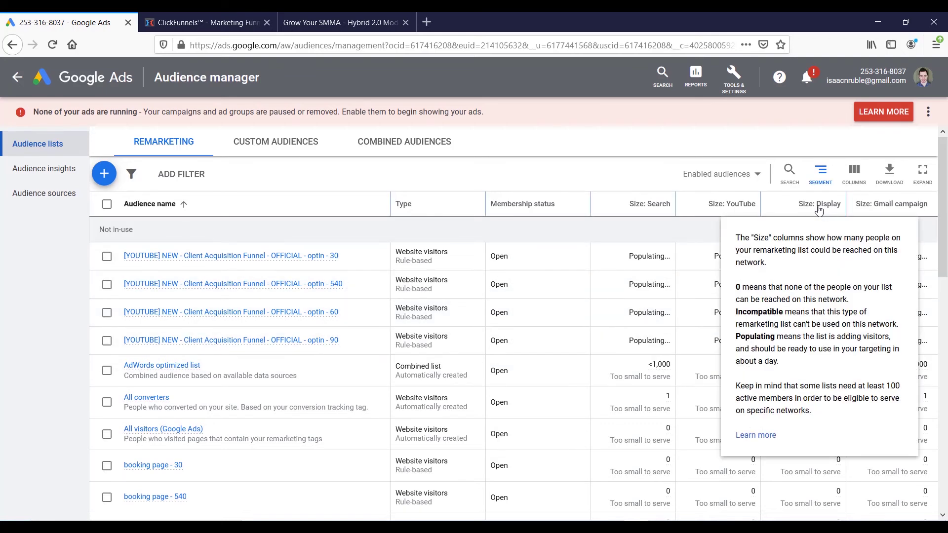